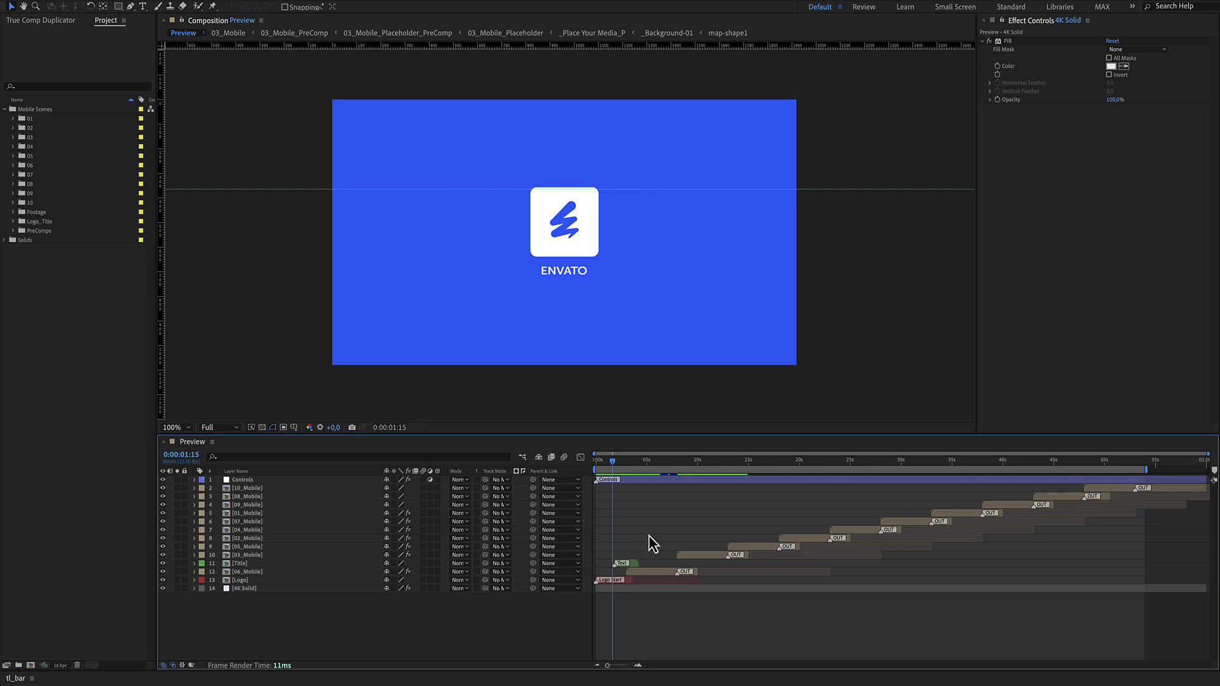
# Open the Logo precomp, check the green Logo_Placeholder inside it, then return and select the ENVATO text layer
pyautogui.click(619, 581)
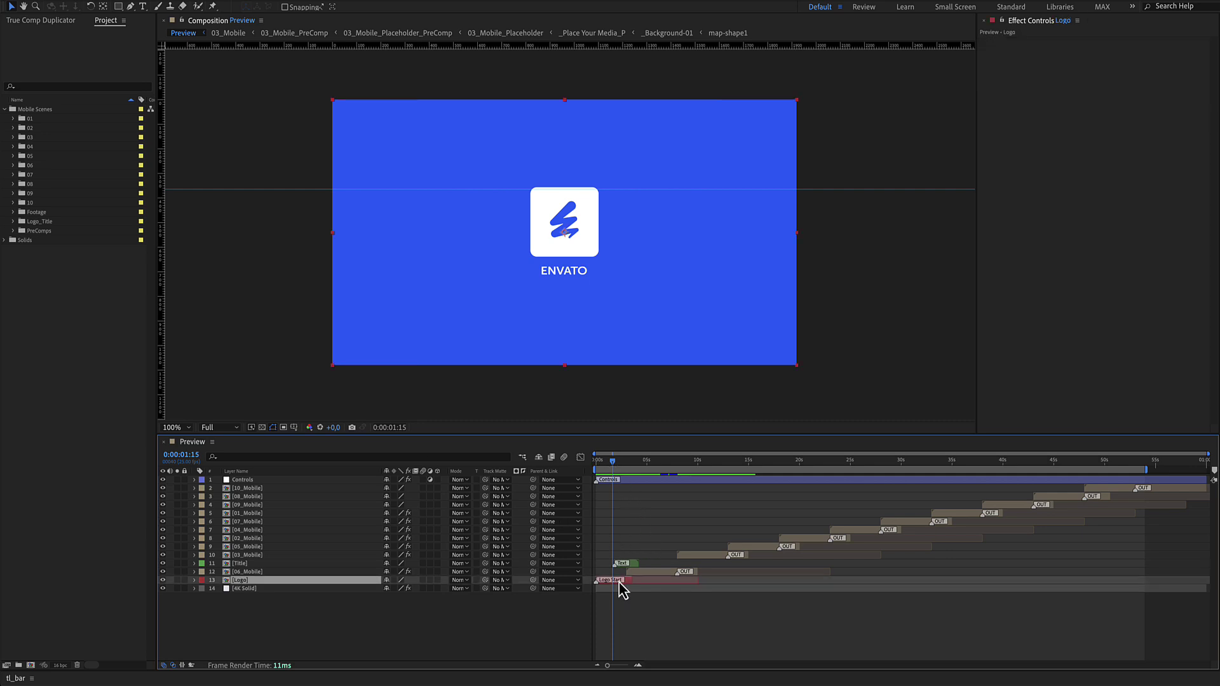
pyautogui.doubleClick(626, 583)
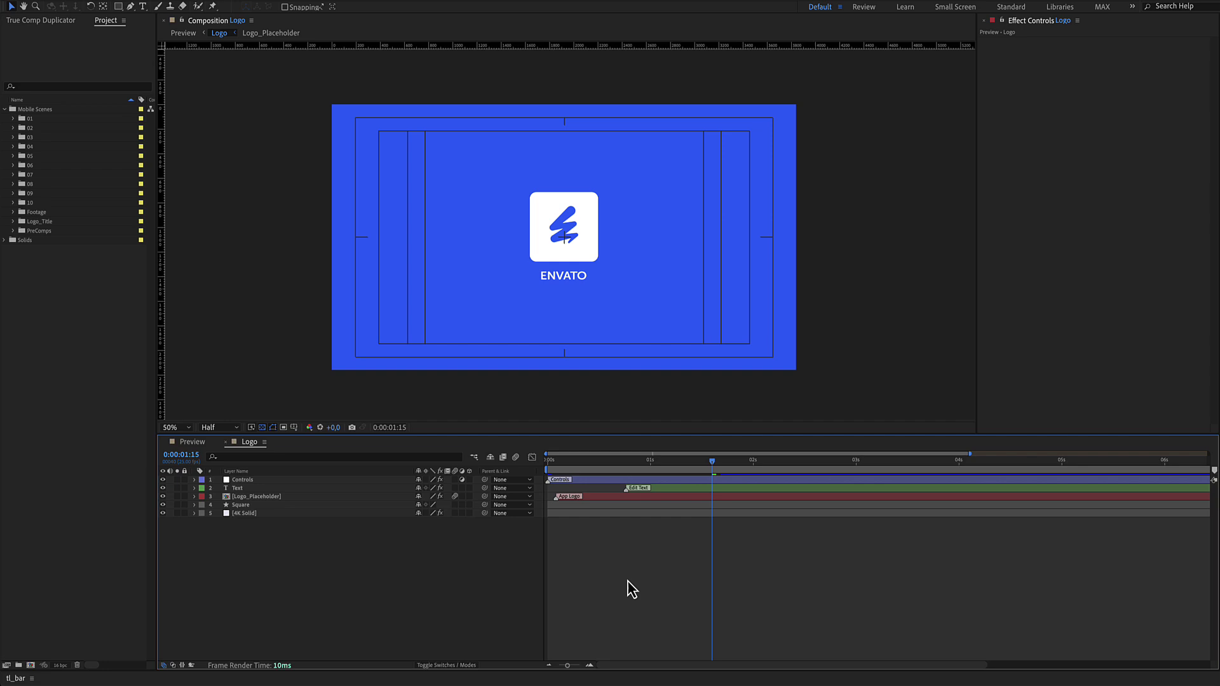
pyautogui.click(624, 498)
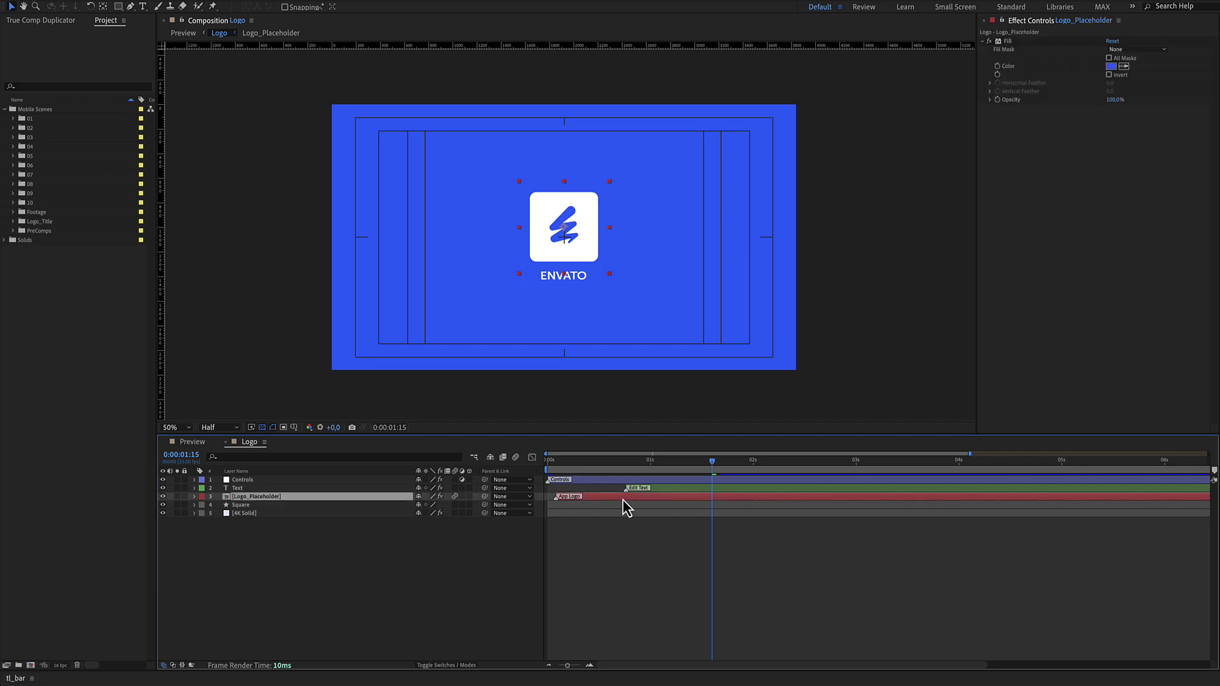
pyautogui.doubleClick(620, 498)
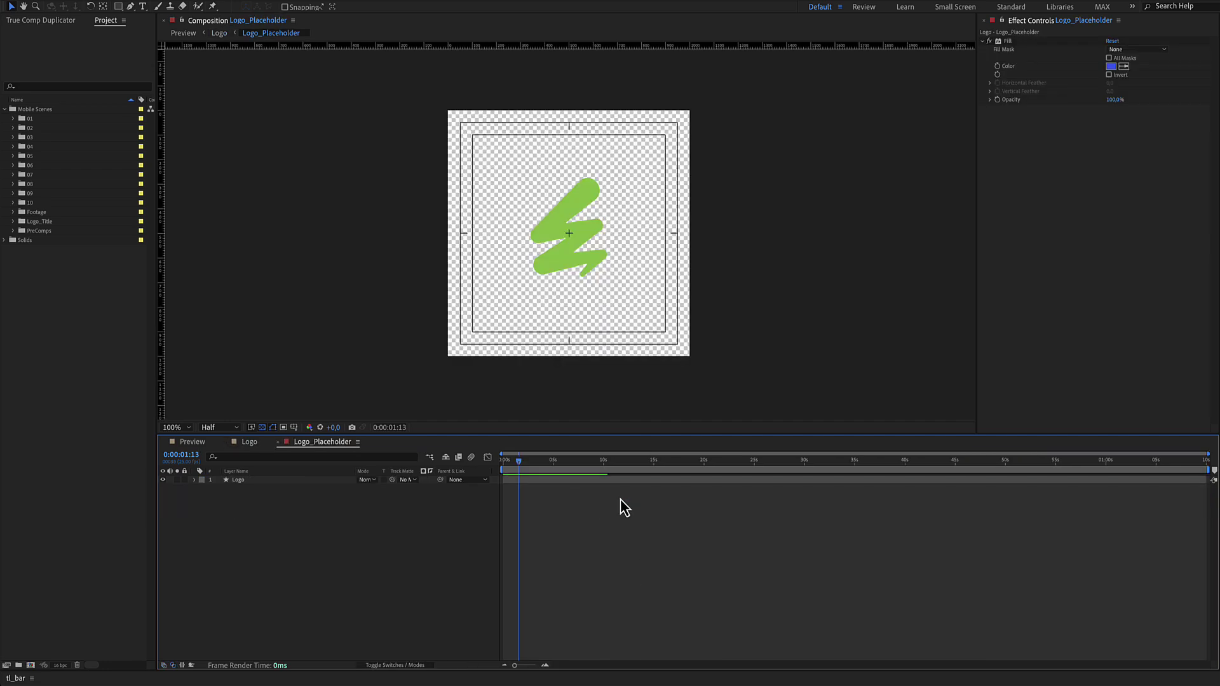
pyautogui.click(603, 482)
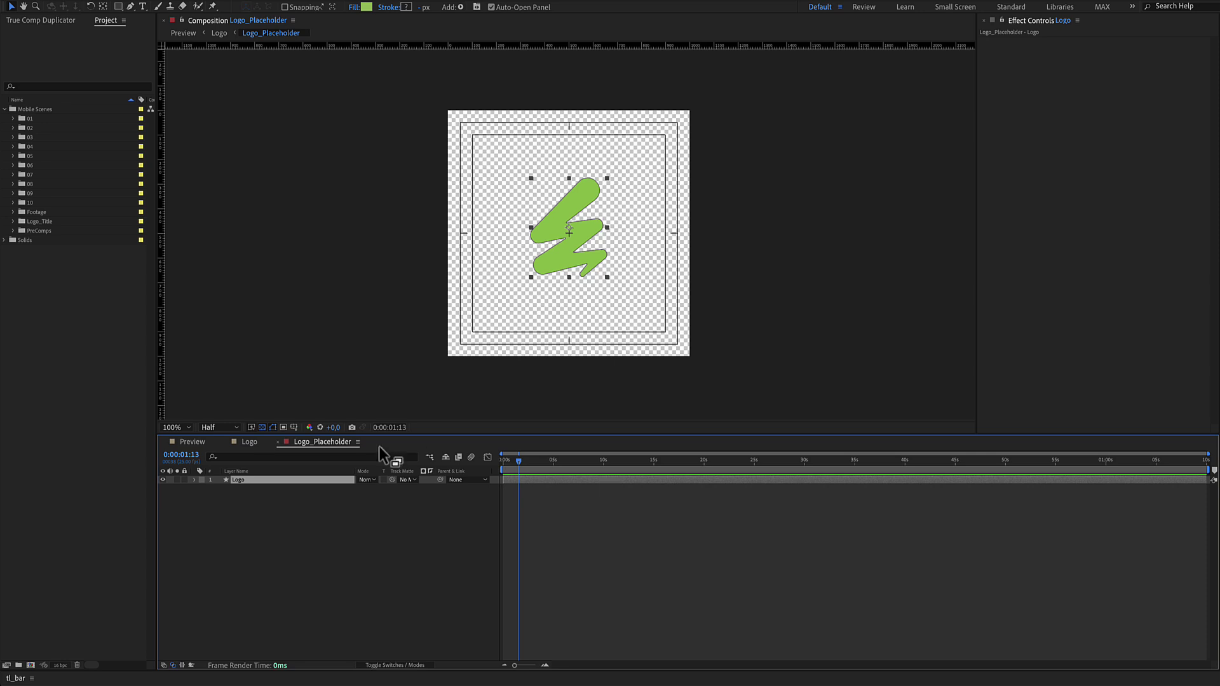
pyautogui.click(277, 442)
pyautogui.click(675, 490)
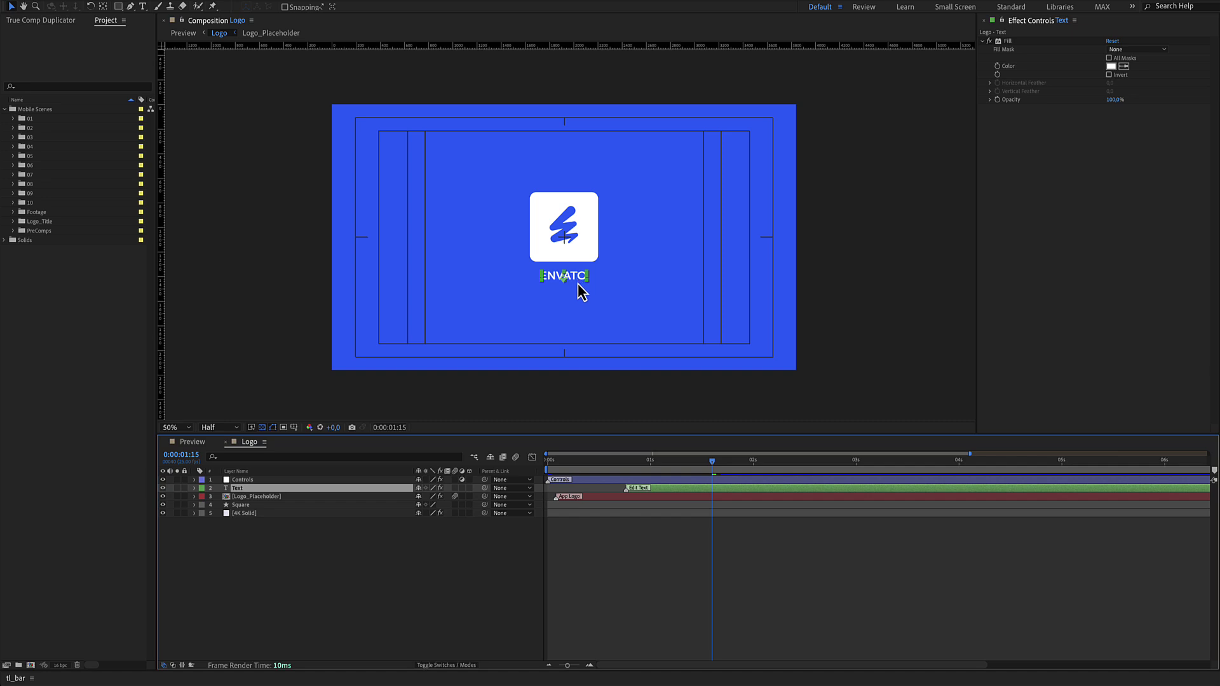
# Show the Logo Controls settings and try a magenta Logo Color 1, then cancel to keep it blue
pyautogui.click(616, 481)
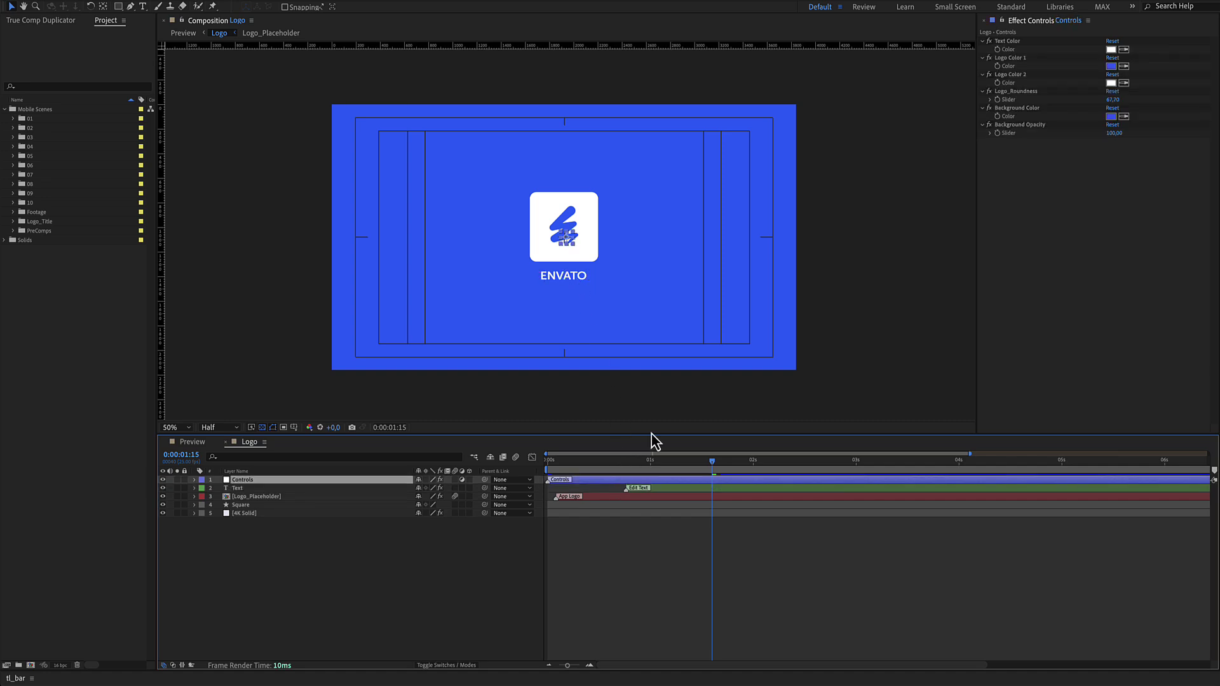
pyautogui.click(1024, 42)
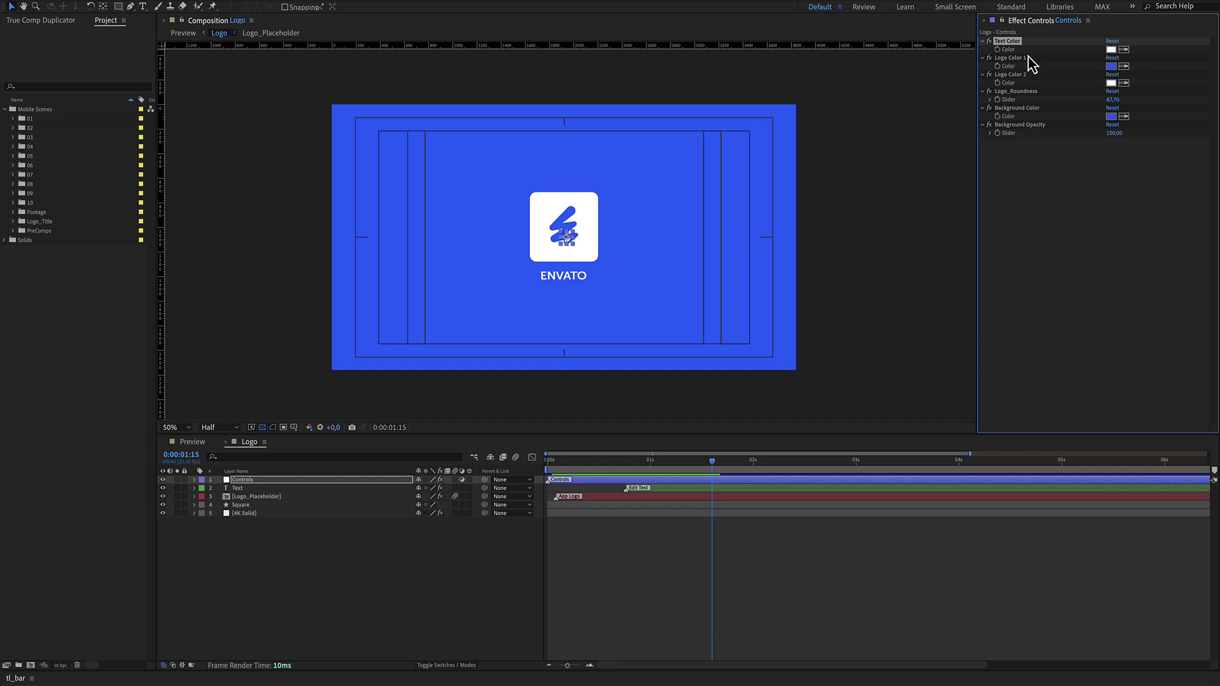
pyautogui.click(1110, 66)
pyautogui.moveTo(331, 329); pyautogui.dragTo(331, 305)
pyautogui.click(403, 305)
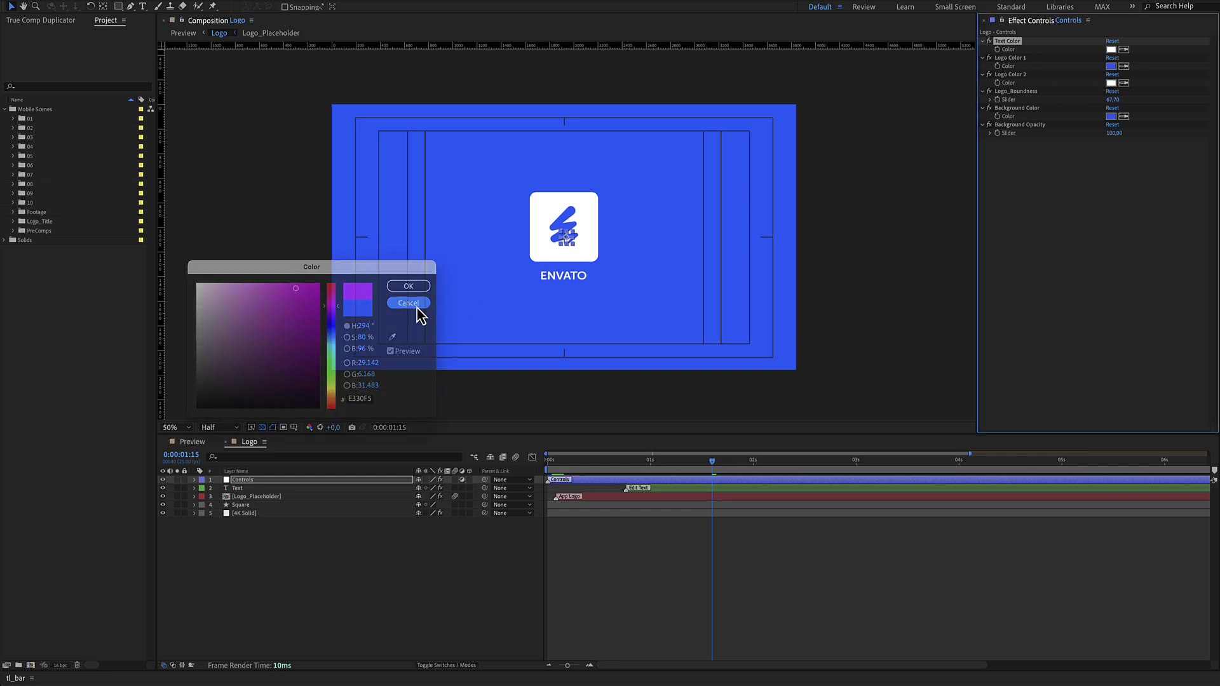
# Raise Logo_Roundness to 98.70 and play the preview with Space
pyautogui.click(1028, 75)
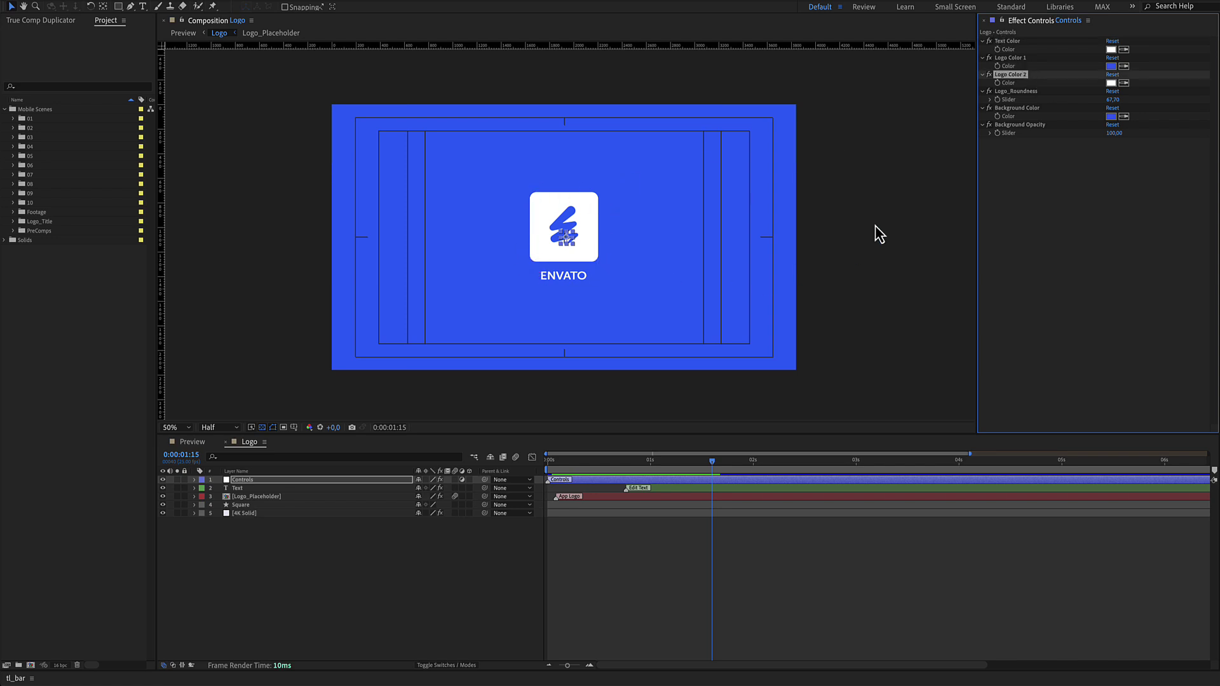
pyautogui.click(1067, 106)
pyautogui.moveTo(1112, 99); pyautogui.dragTo(1123, 100)
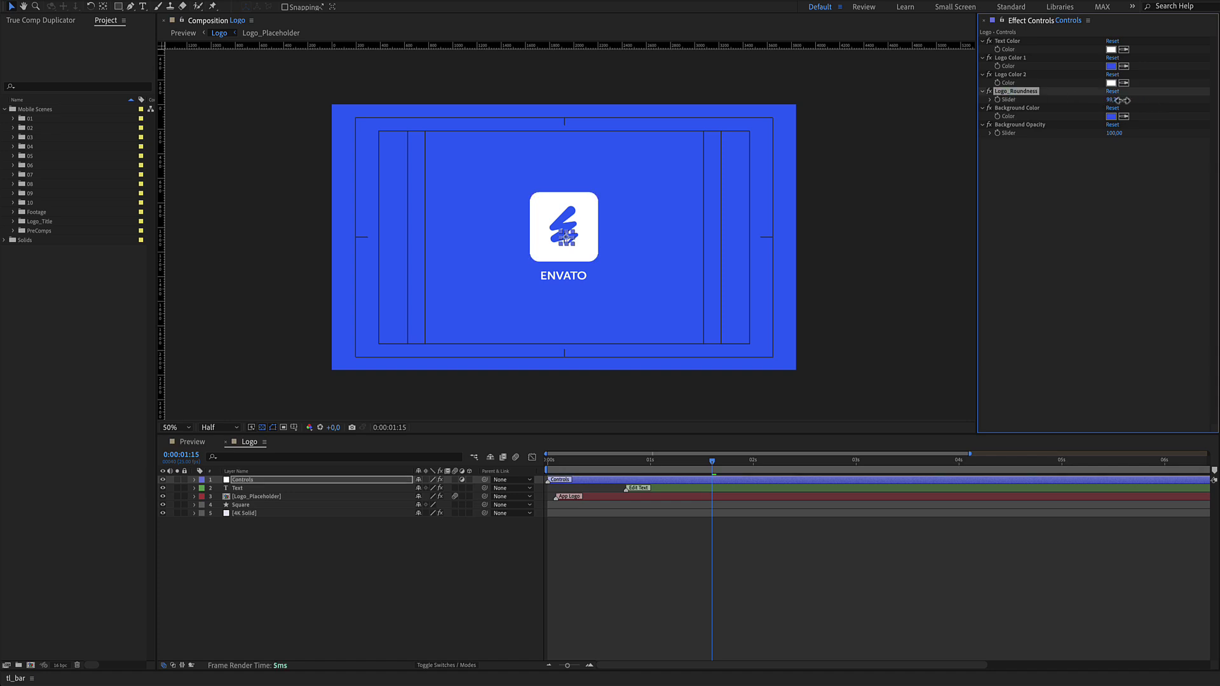
pyautogui.click(1016, 108)
pyautogui.click(1019, 125)
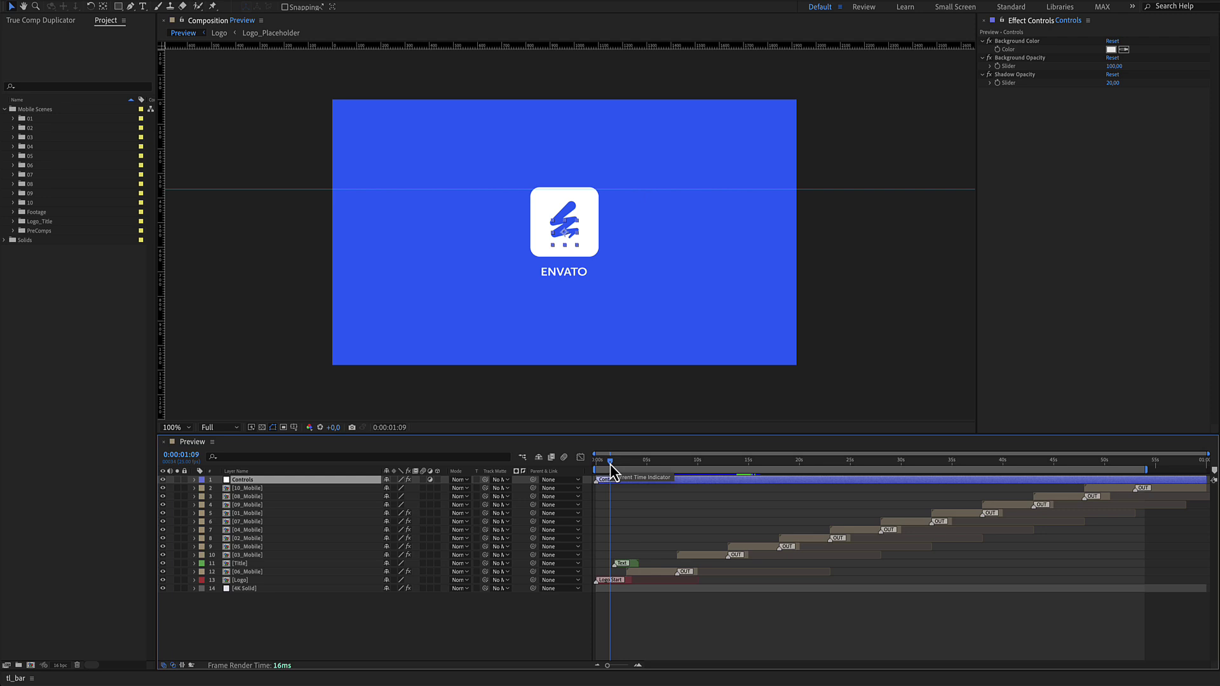
pyautogui.press('space')
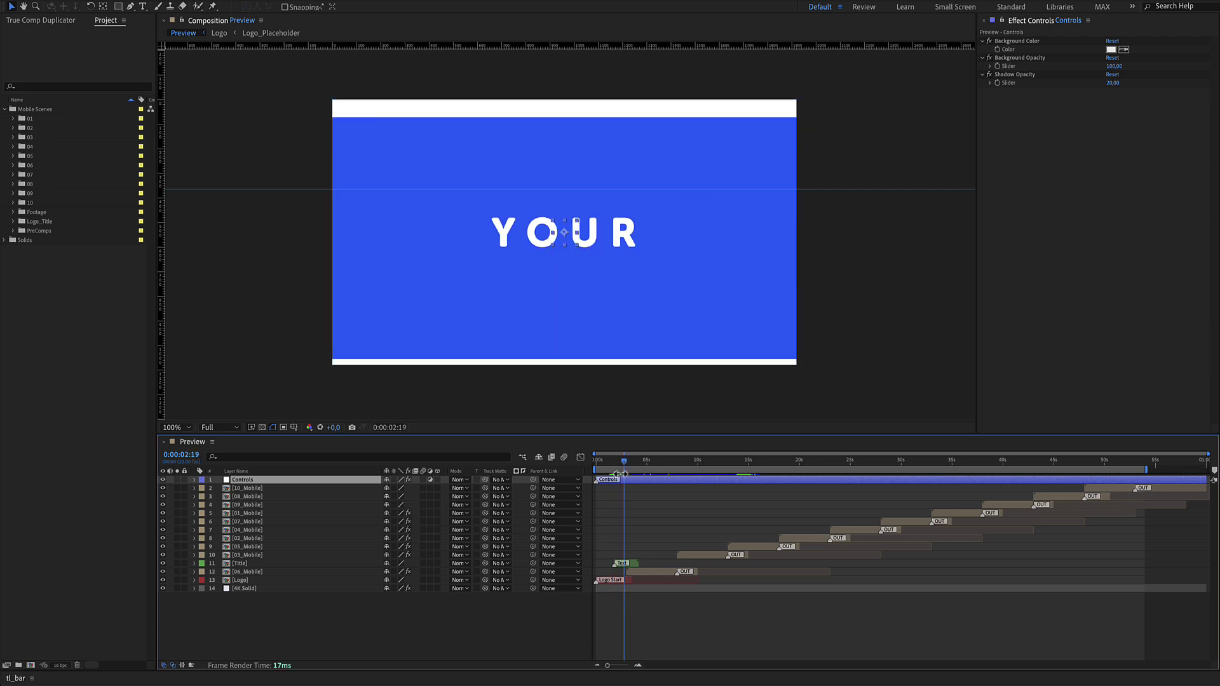
# Inspect the Title precomp's colour controls and Text 1, then return to Preview at the phone scene
pyautogui.doubleClick(633, 564)
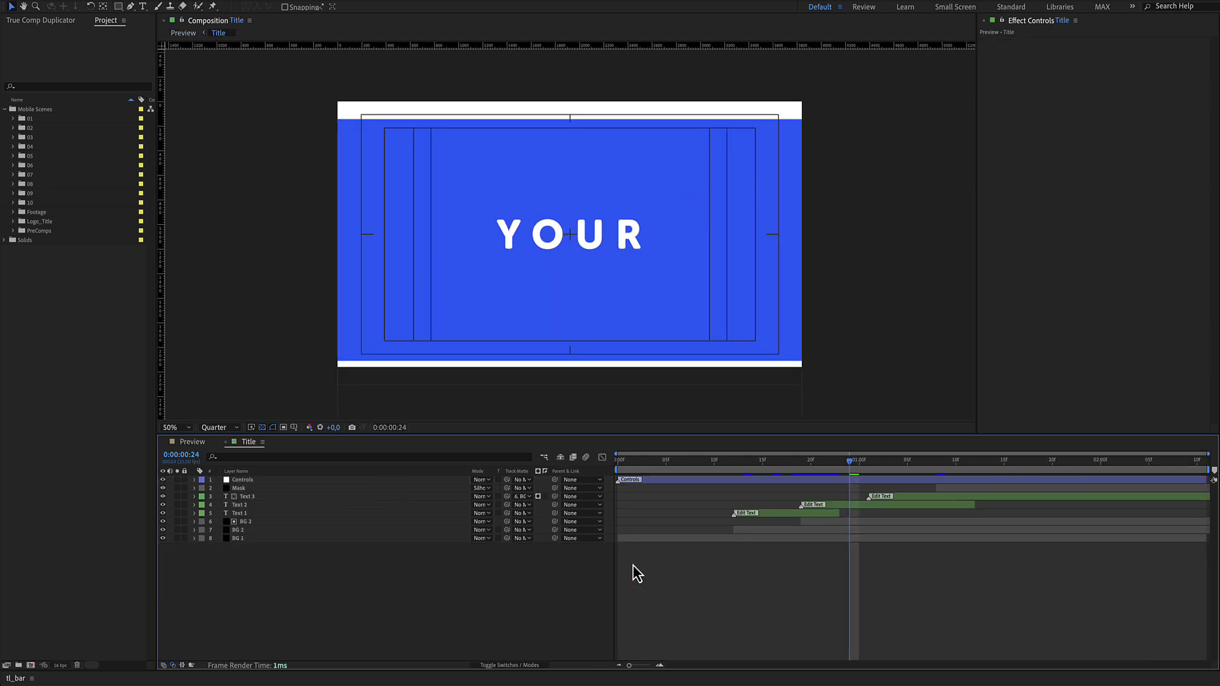
pyautogui.click(660, 479)
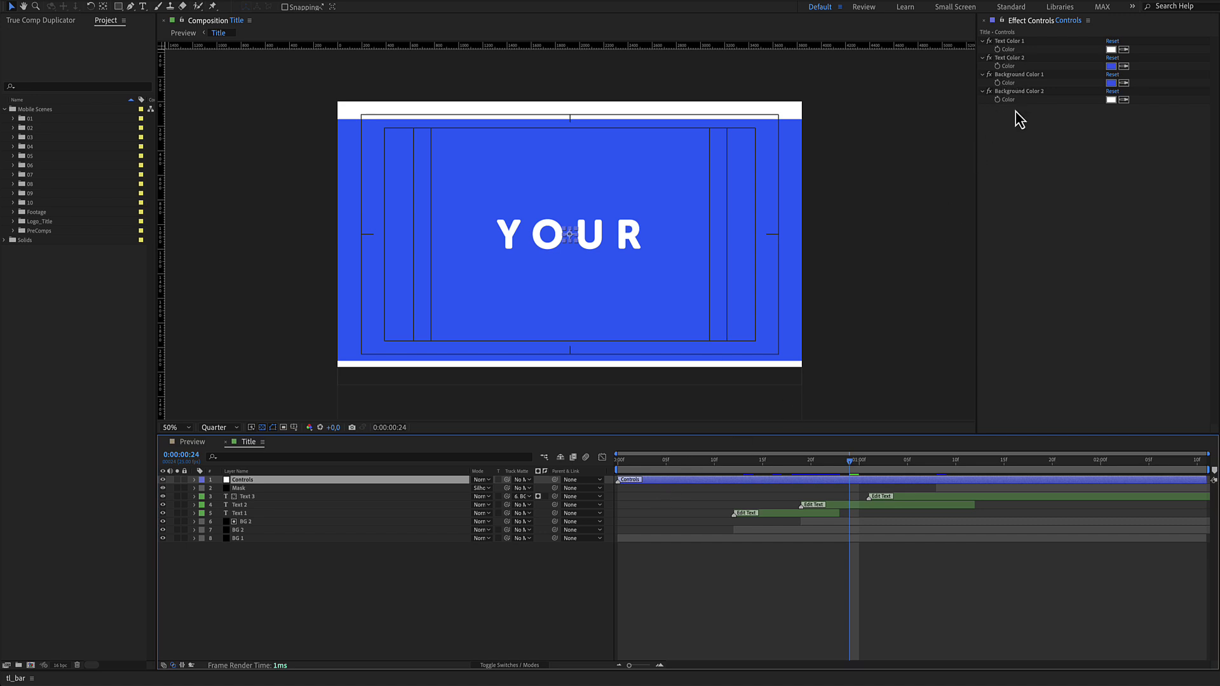
pyautogui.moveTo(705, 470)
pyautogui.mouseDown()
pyautogui.moveTo(1083, 460)
pyautogui.moveTo(801, 482)
pyautogui.mouseUp()
pyautogui.click(783, 513)
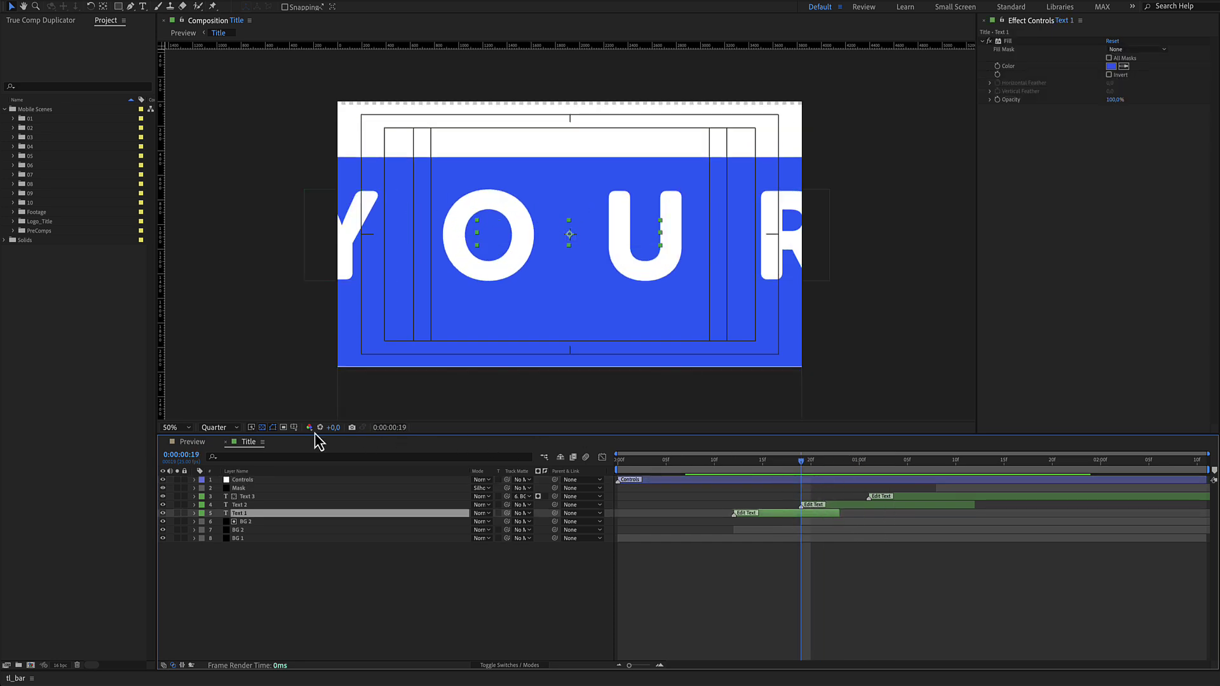
pyautogui.click(226, 441)
pyautogui.moveTo(637, 464); pyautogui.dragTo(667, 466)
# Open the 06_Mobile scene, view its Controls, and open 06_Mobile_PreComp
pyautogui.click(653, 572)
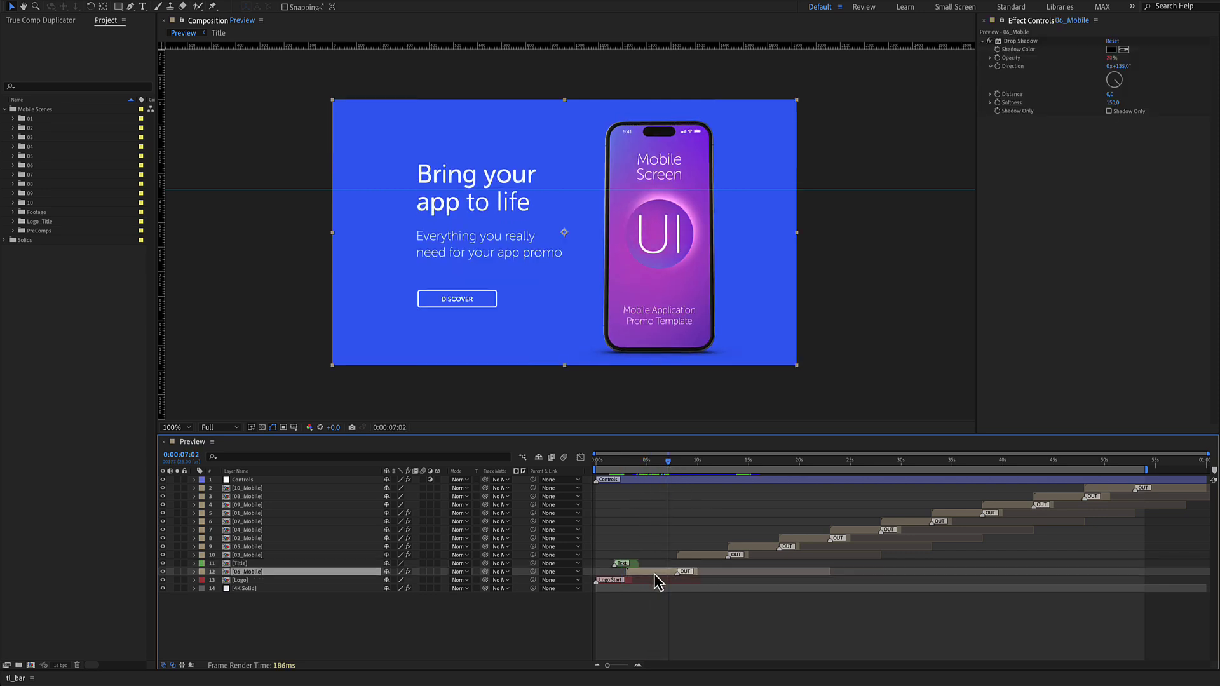
pyautogui.doubleClick(655, 574)
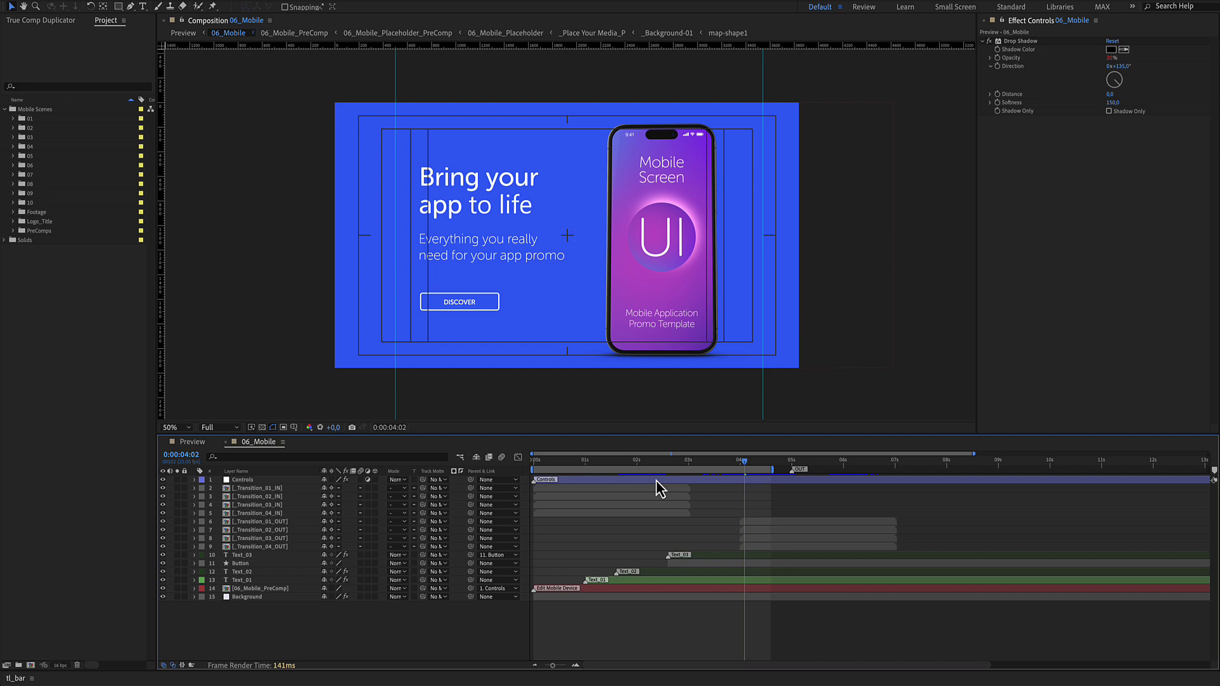
pyautogui.click(656, 481)
pyautogui.click(614, 588)
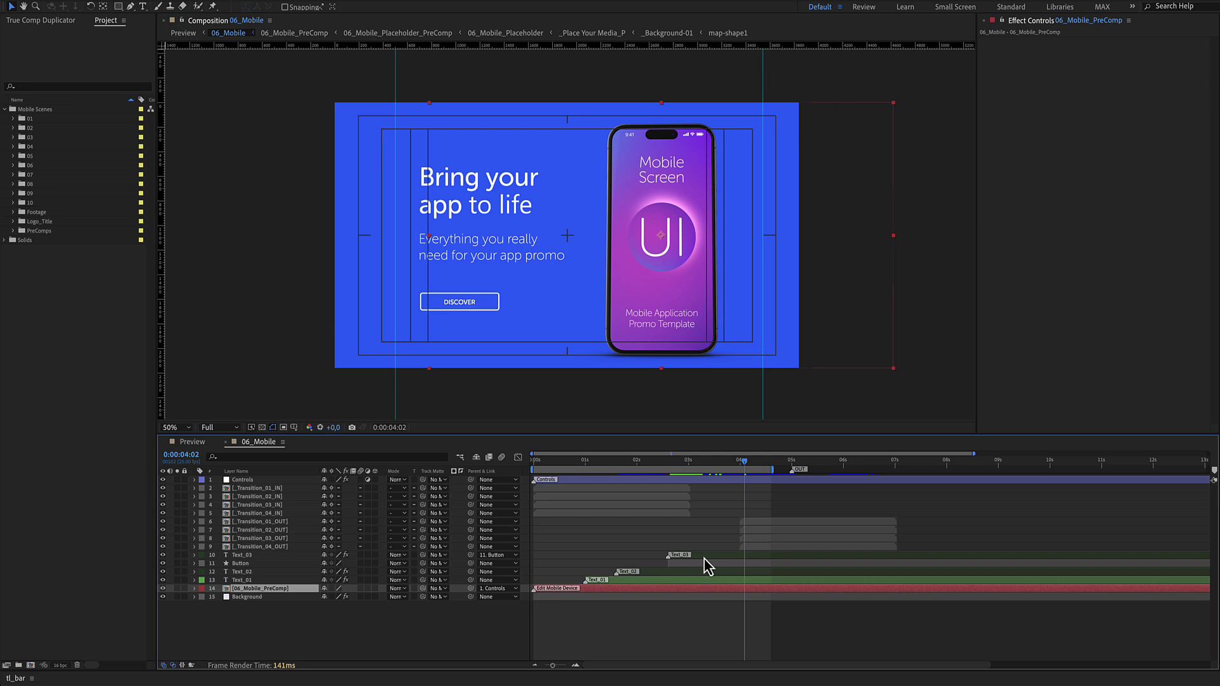
pyautogui.doubleClick(611, 590)
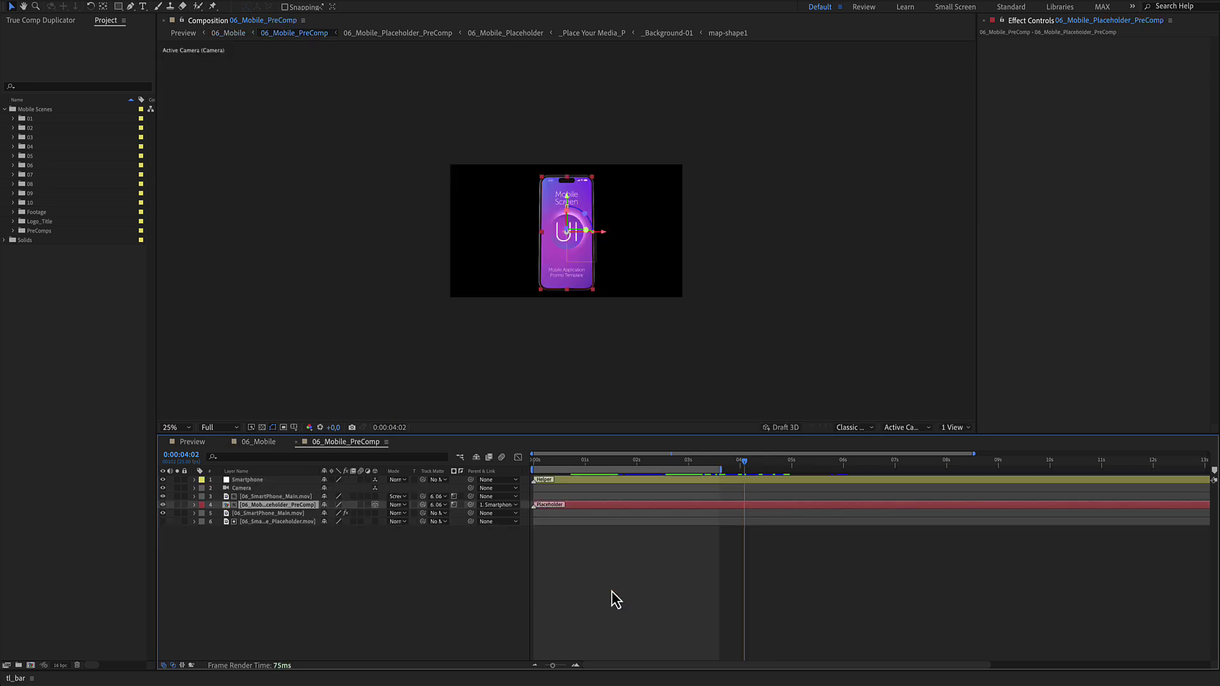
# Inspect the nested 06_Mobile_Placeholder_PreComp and 06_Mobile_Placeholder comps, then close back to 06_Mobile
pyautogui.doubleClick(585, 506)
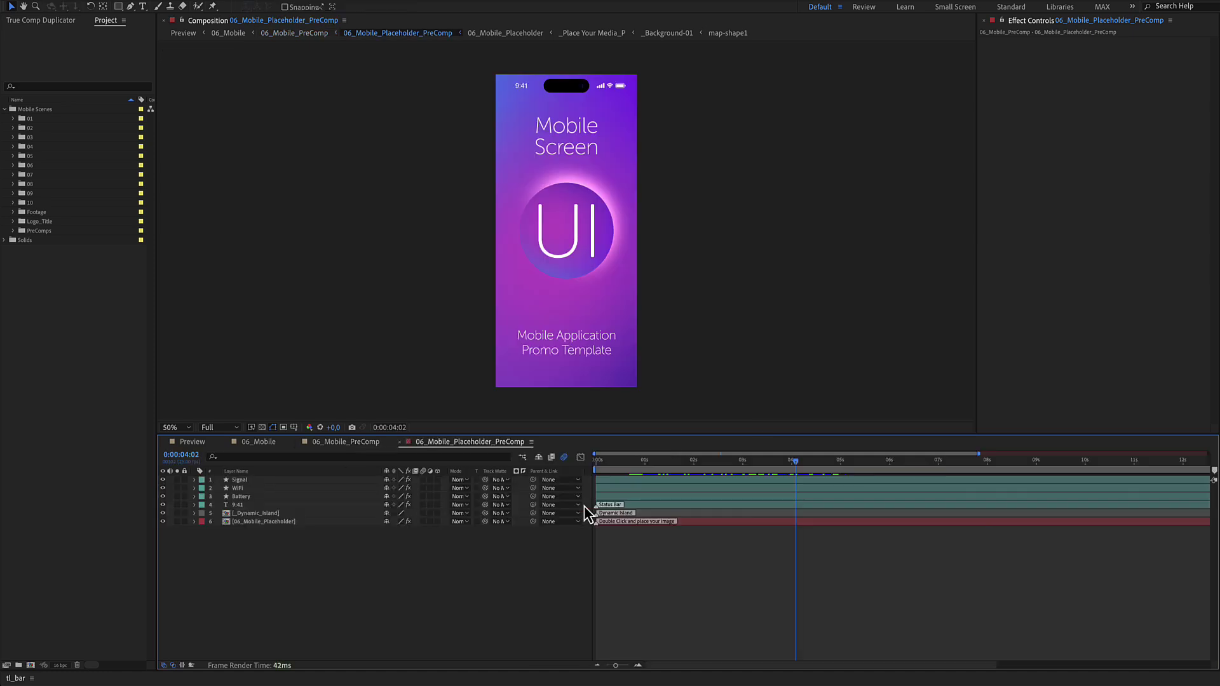
pyautogui.click(701, 526)
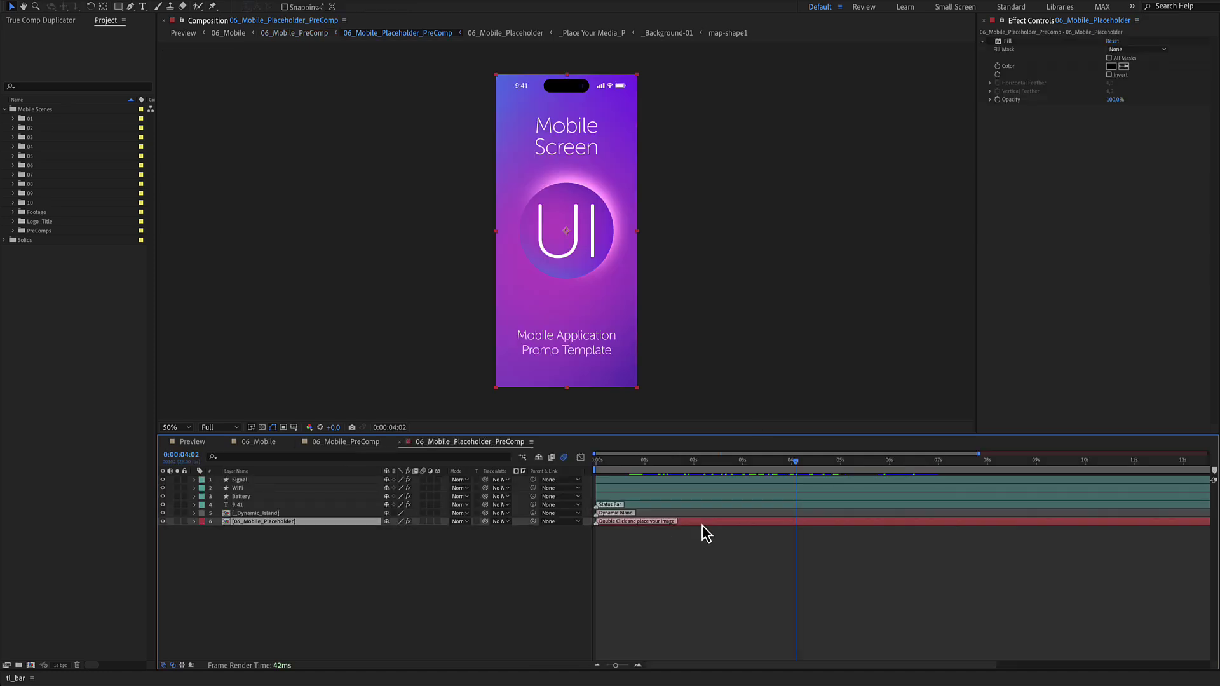
pyautogui.doubleClick(702, 524)
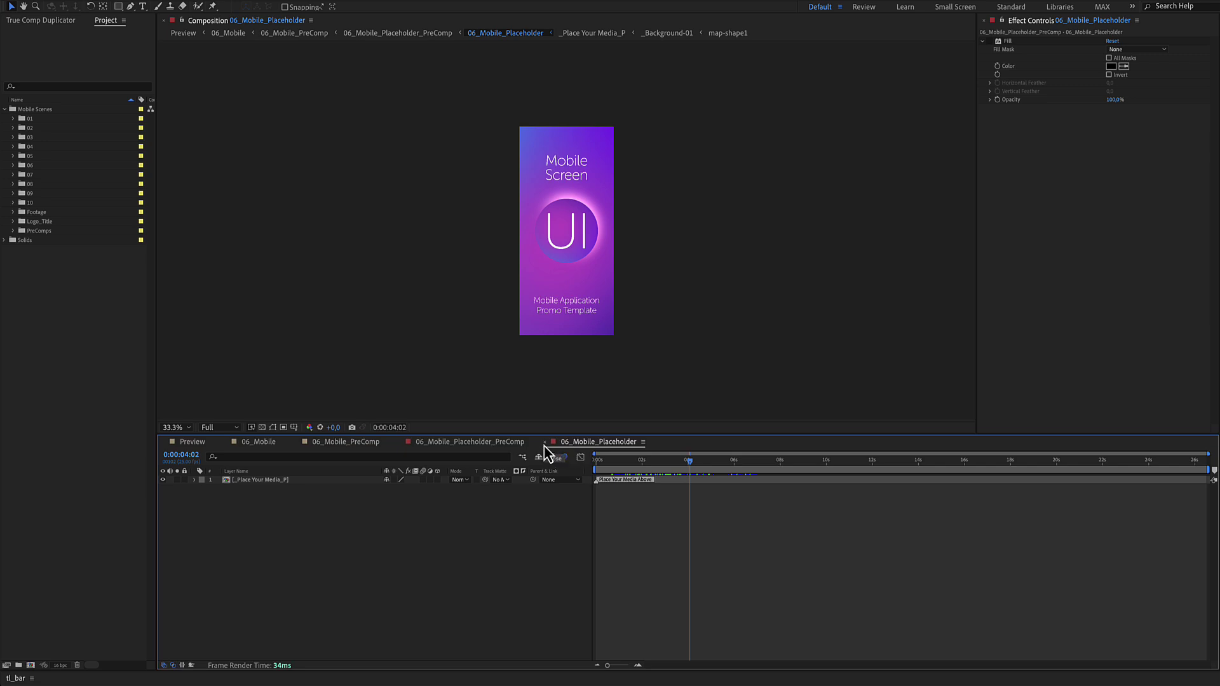
pyautogui.click(545, 442)
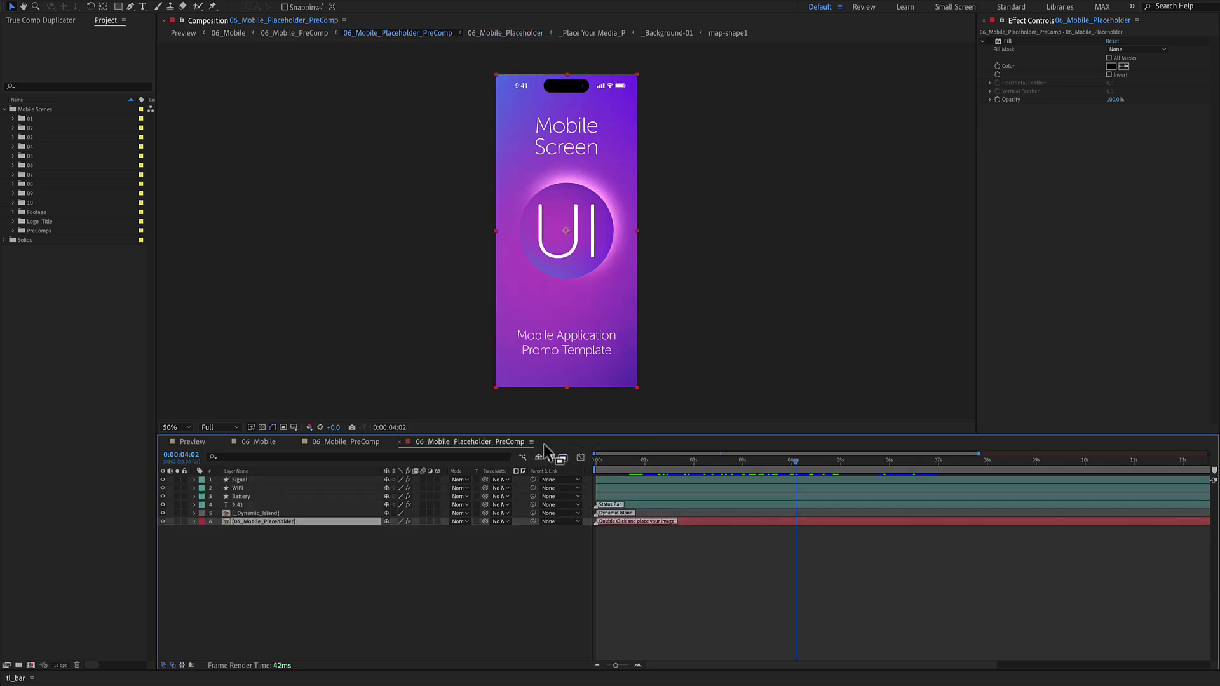
pyautogui.click(399, 442)
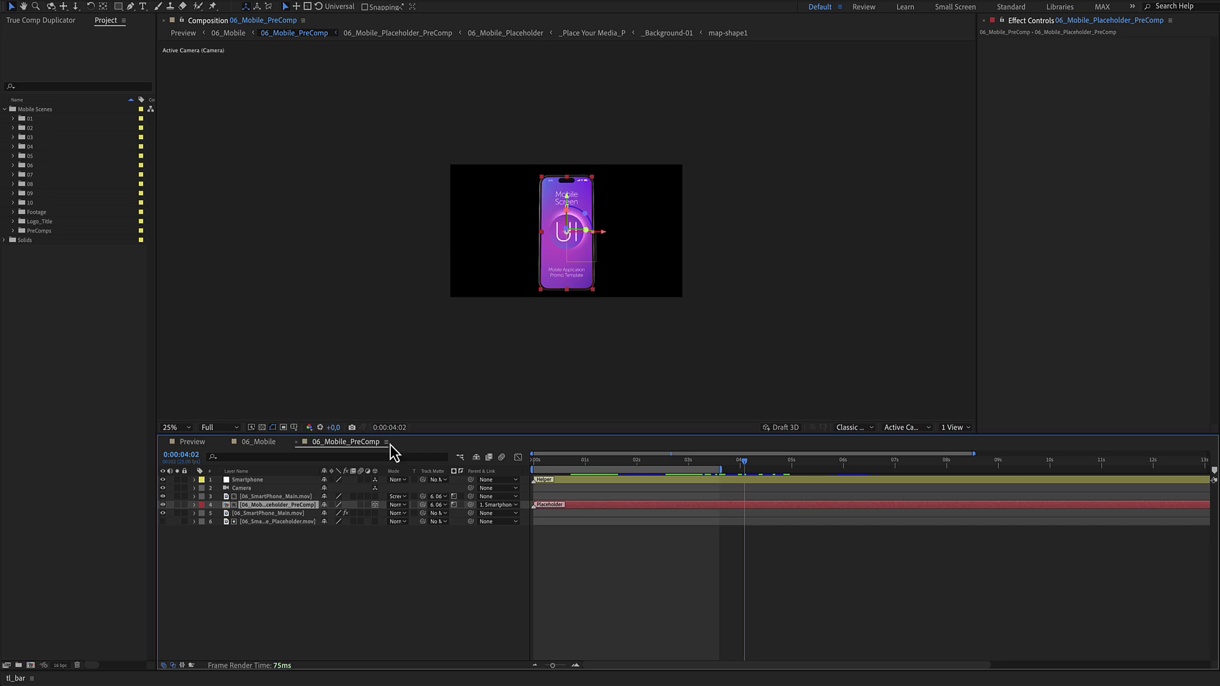
pyautogui.click(297, 441)
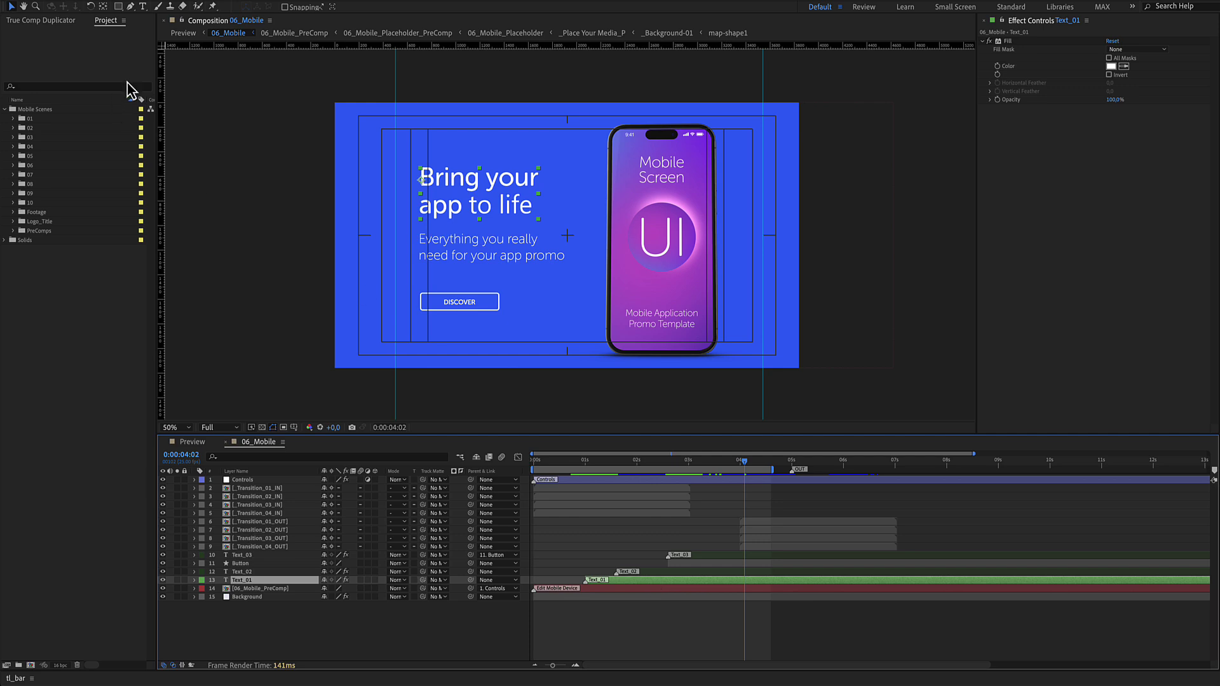
# Select part of the second headline line, move to 0:00:03:18, and display the Controls layer's settings
pyautogui.click(143, 6)
pyautogui.moveTo(493, 205); pyautogui.dragTo(447, 202)
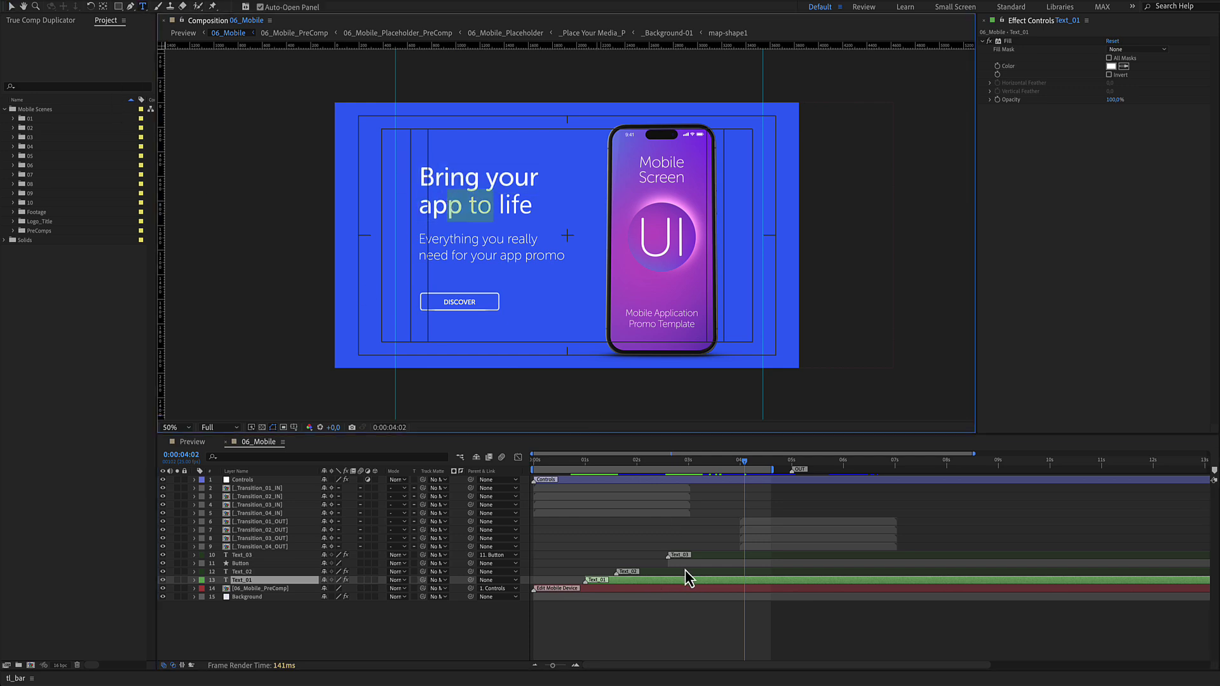
pyautogui.moveTo(707, 470)
pyautogui.mouseDown()
pyautogui.moveTo(722, 470)
pyautogui.moveTo(705, 467)
pyautogui.mouseUp()
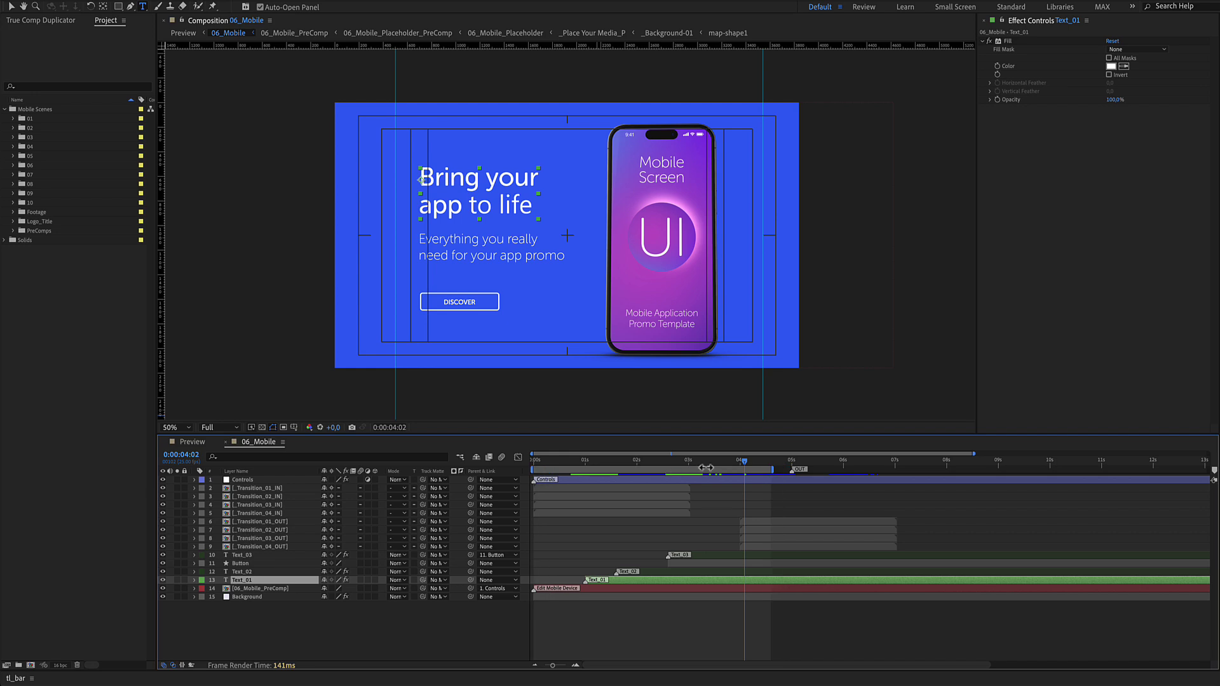
pyautogui.click(725, 461)
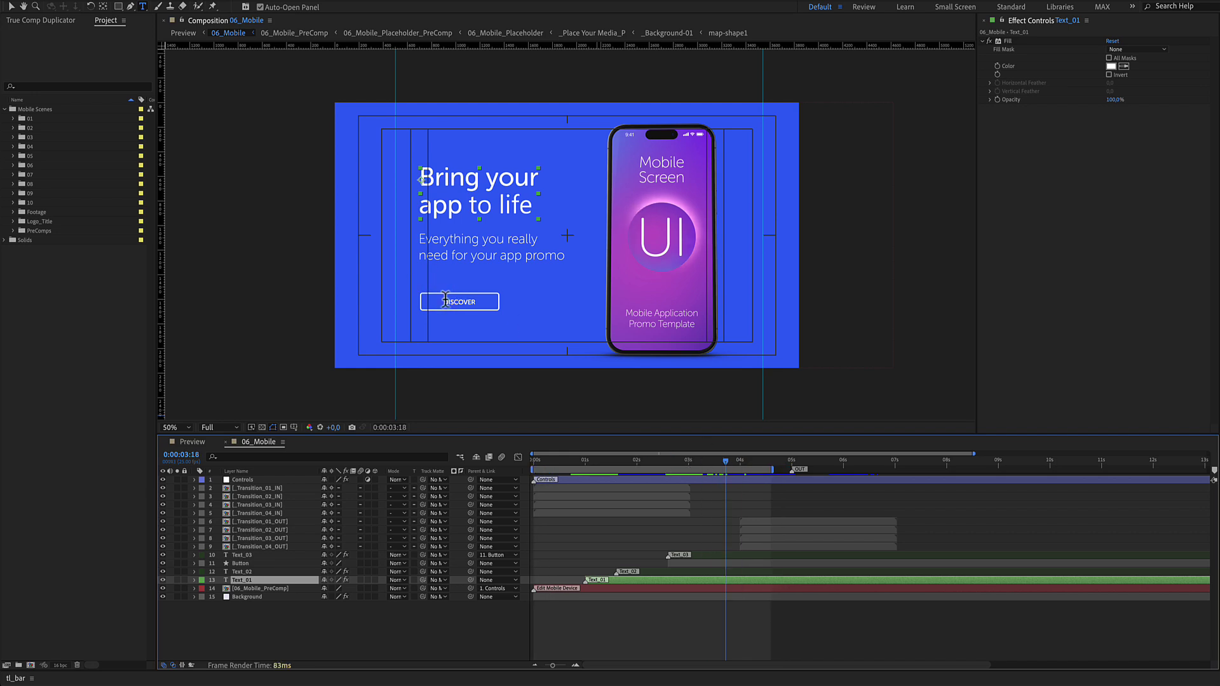
pyautogui.click(484, 303)
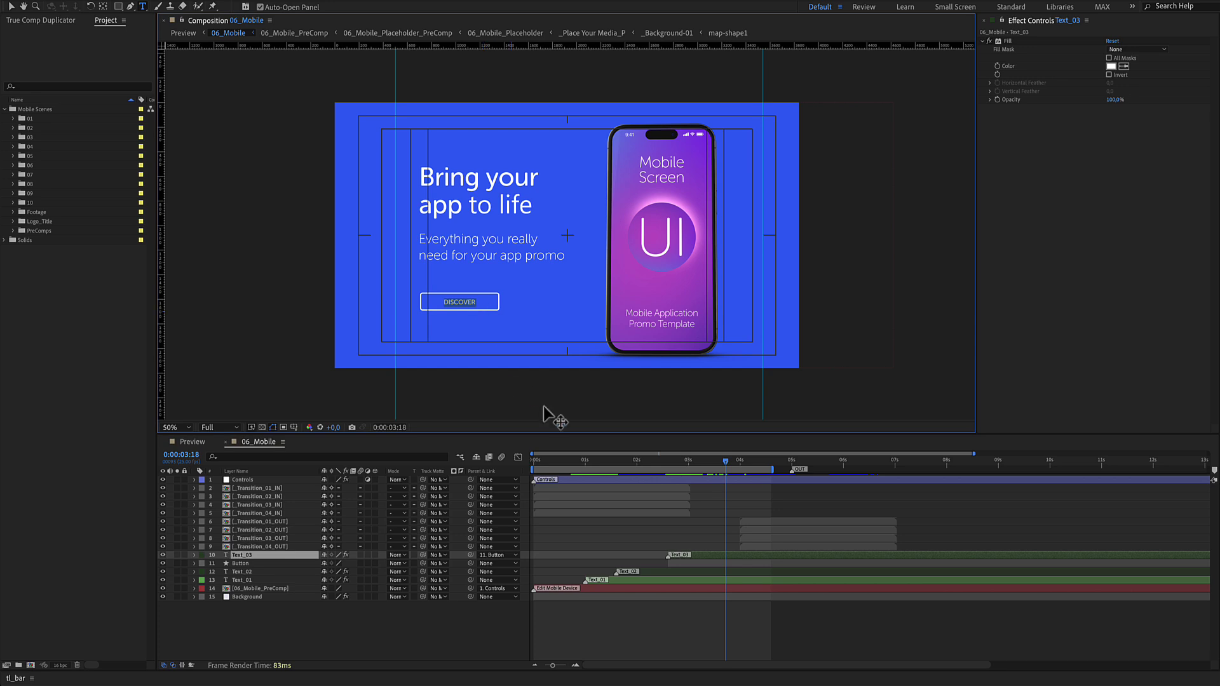
pyautogui.click(596, 481)
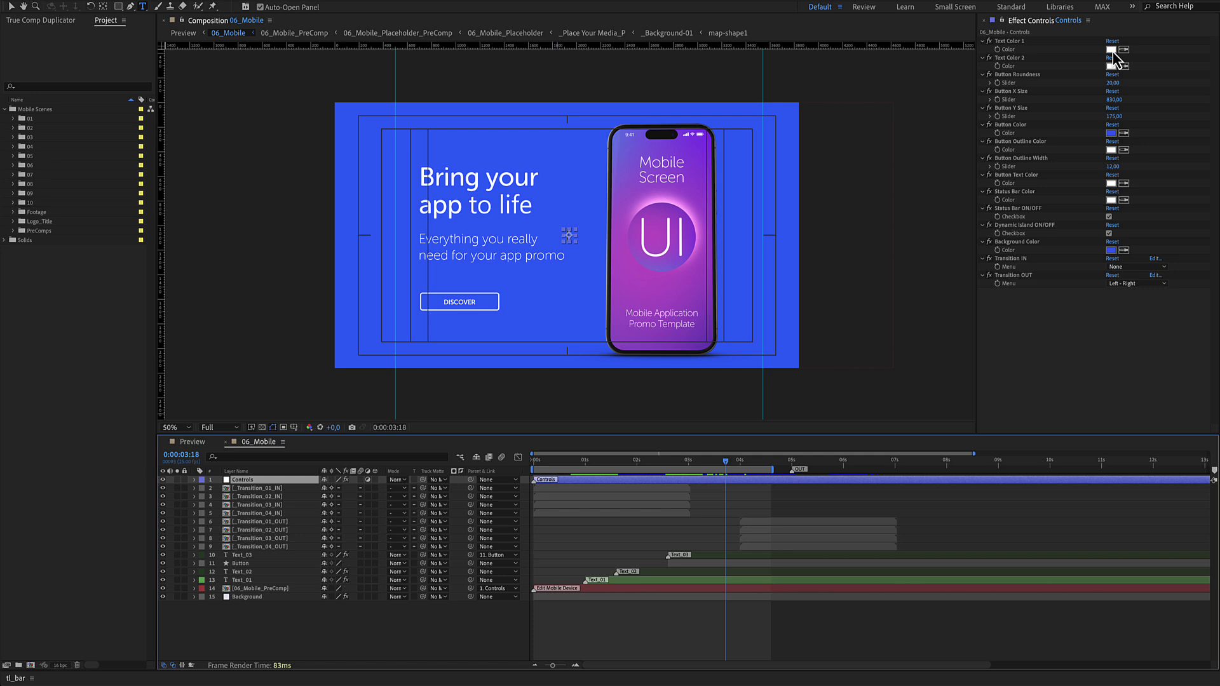
# Give the DISCOVER button roundness -175, size 852 × 200, and outline width 10, keeping its outline colour
pyautogui.moveTo(1112, 82)
pyautogui.mouseDown()
pyautogui.moveTo(1061, 86)
pyautogui.moveTo(1123, 91)
pyautogui.mouseUp()
pyautogui.moveTo(1216, 98); pyautogui.dragTo(1038, 105)
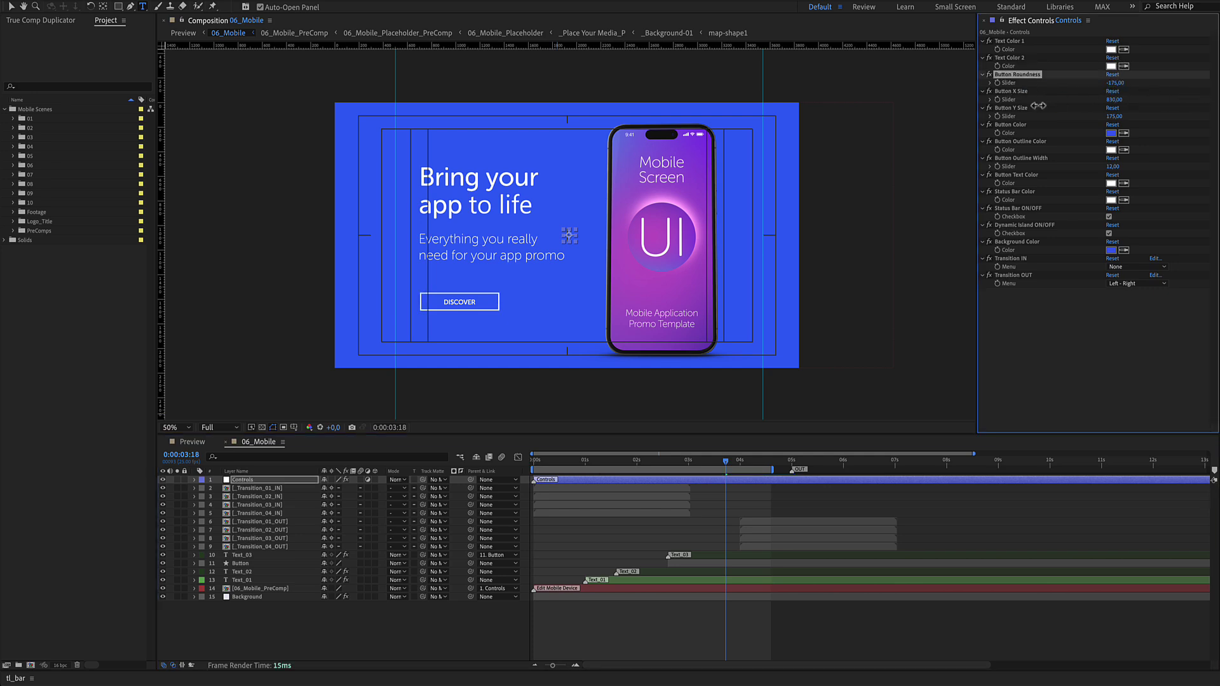
pyautogui.moveTo(1115, 100)
pyautogui.mouseDown()
pyautogui.moveTo(1168, 99)
pyautogui.moveTo(1080, 100)
pyautogui.moveTo(1128, 117)
pyautogui.mouseUp()
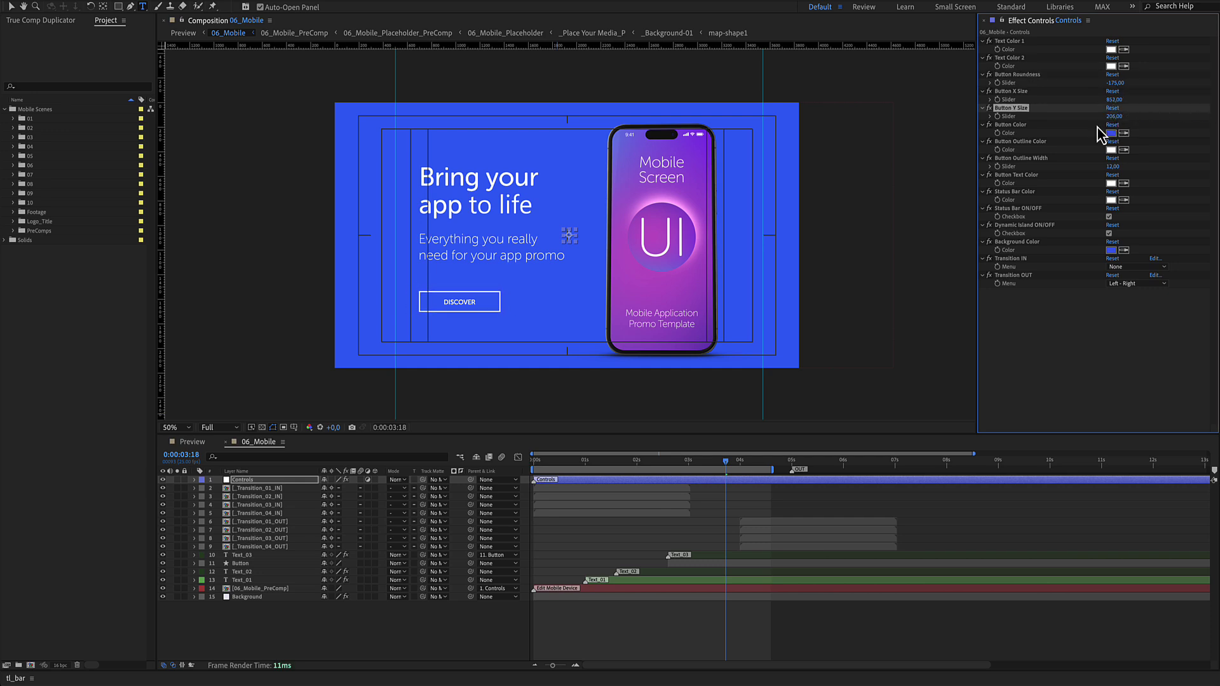
pyautogui.click(1111, 150)
pyautogui.moveTo(319, 329); pyautogui.dragTo(168, 255)
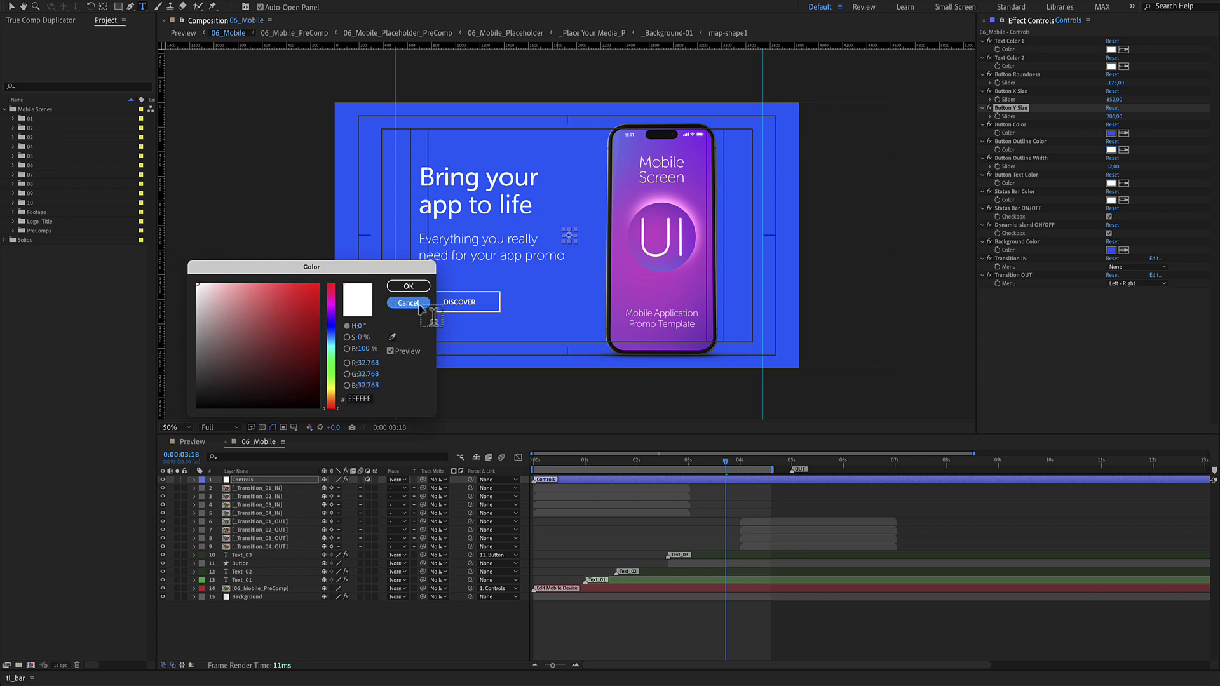
pyautogui.click(394, 304)
pyautogui.moveTo(1114, 168); pyautogui.dragTo(1113, 166)
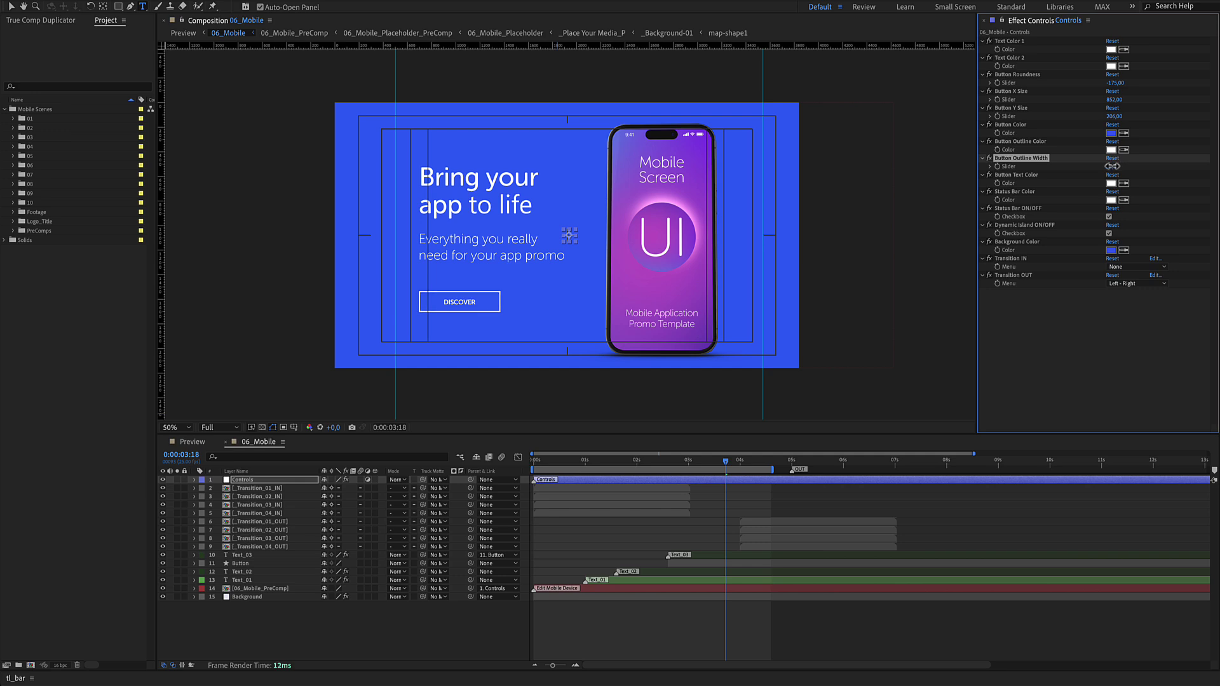
pyautogui.click(1053, 176)
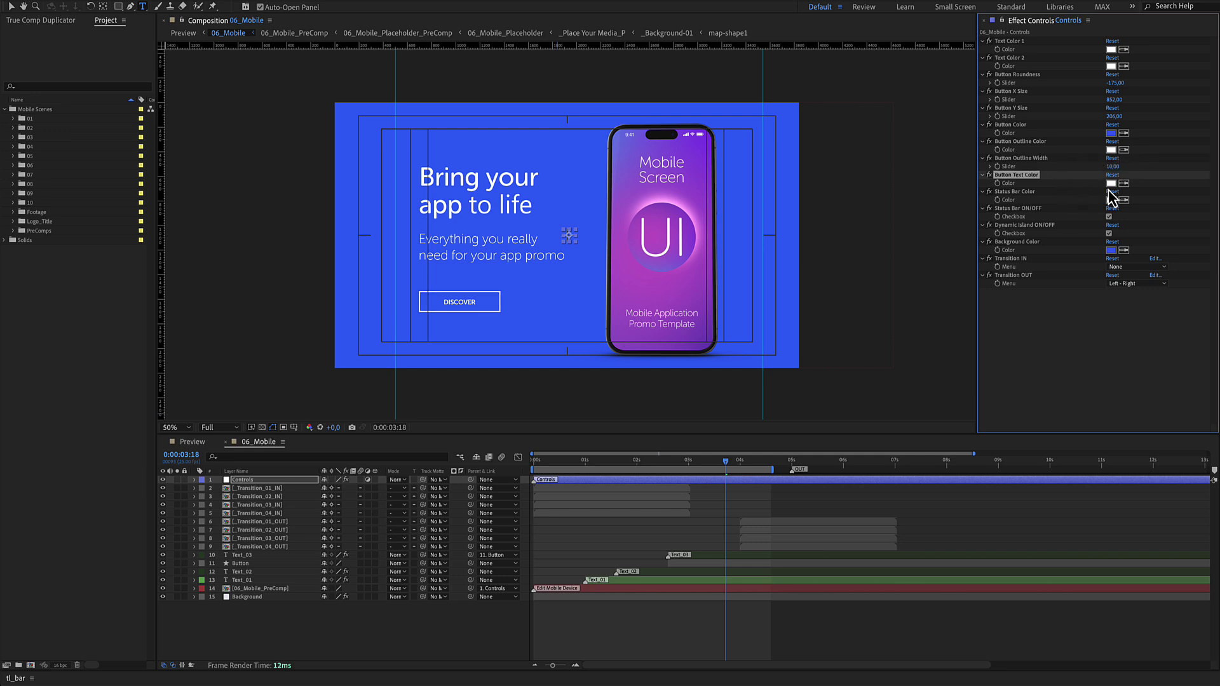
# Keep the button text colour, set the status bar colour to black, and switch the status bar off
pyautogui.click(1111, 183)
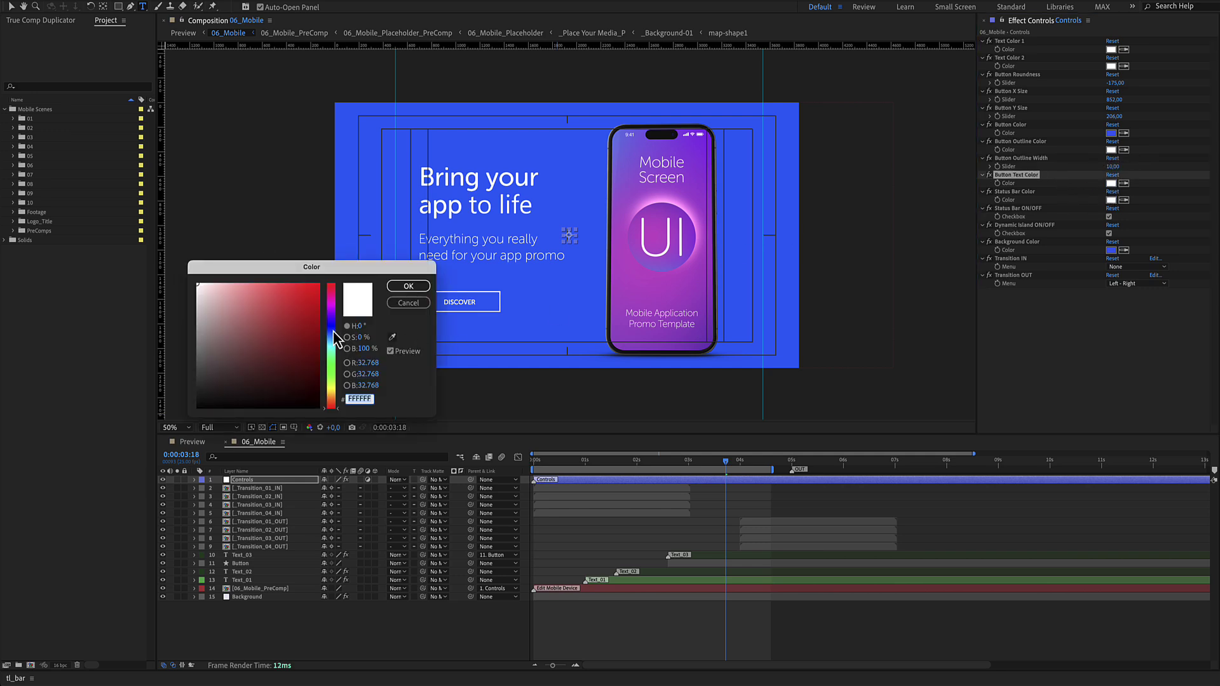
pyautogui.click(319, 285)
pyautogui.click(399, 305)
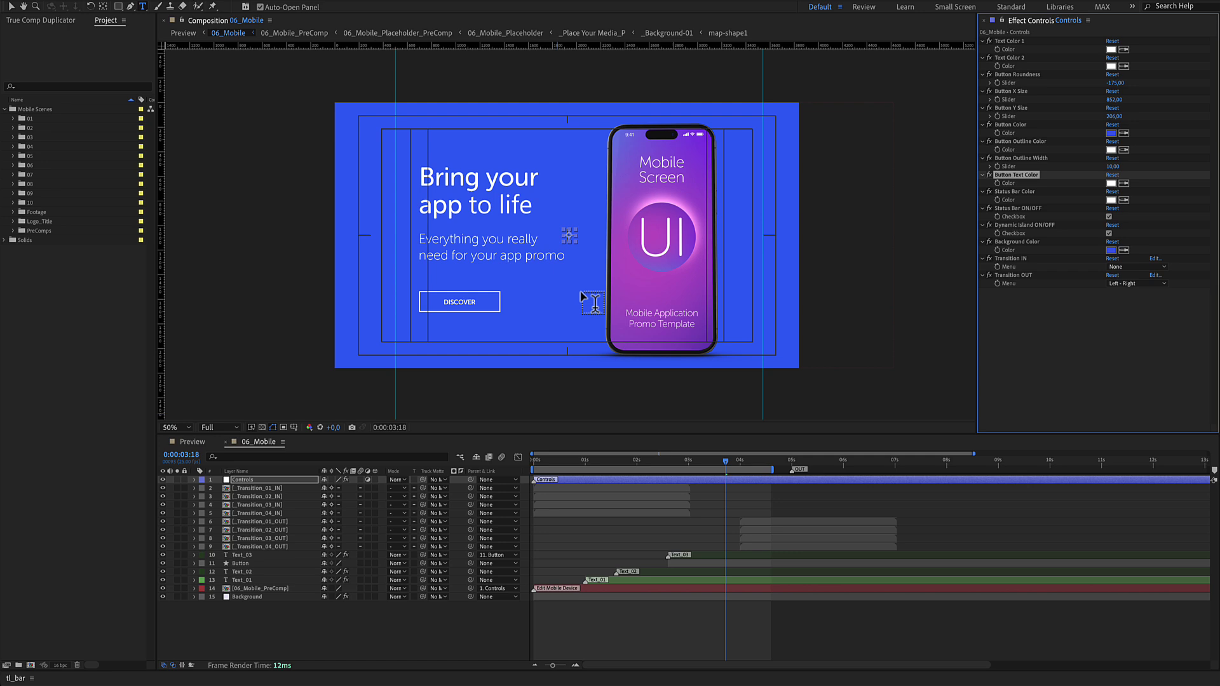
pyautogui.click(1017, 192)
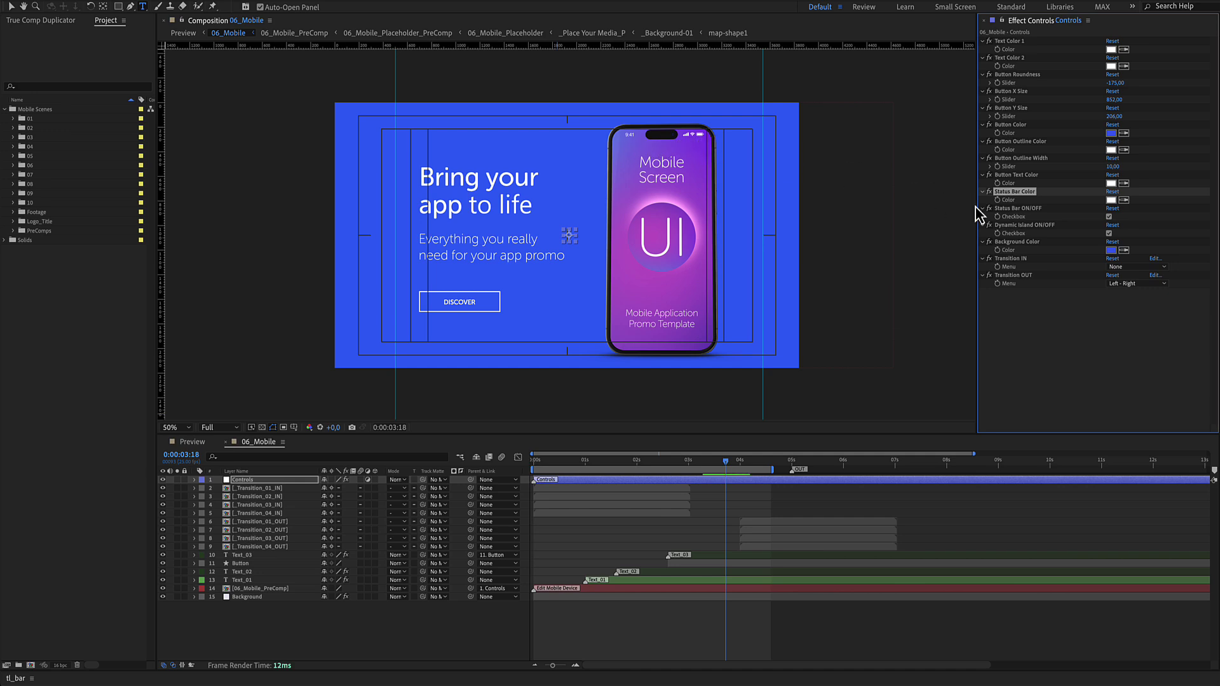
pyautogui.click(1111, 200)
pyautogui.moveTo(318, 303); pyautogui.dragTo(319, 407)
pyautogui.click(404, 290)
pyautogui.click(1109, 216)
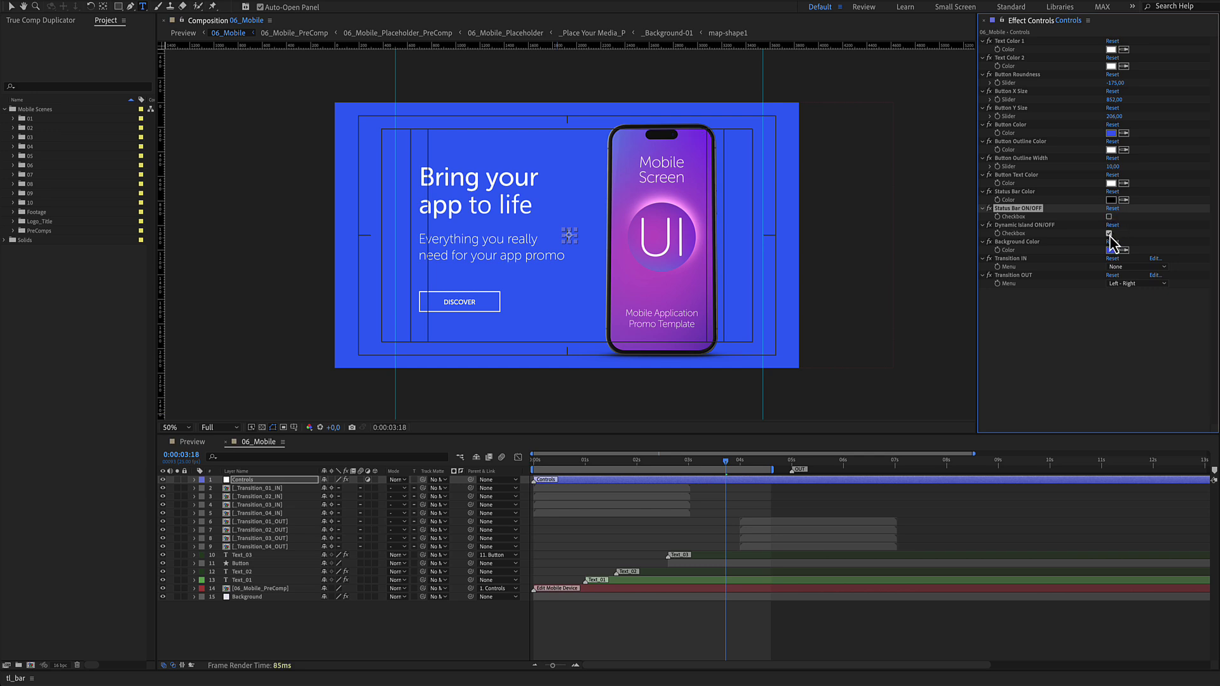
# Toggle Dynamic Island off and on, leaving it enabled, and select the background colour setting
pyautogui.click(1109, 233)
pyautogui.click(1108, 233)
pyautogui.click(1109, 233)
pyautogui.click(1108, 233)
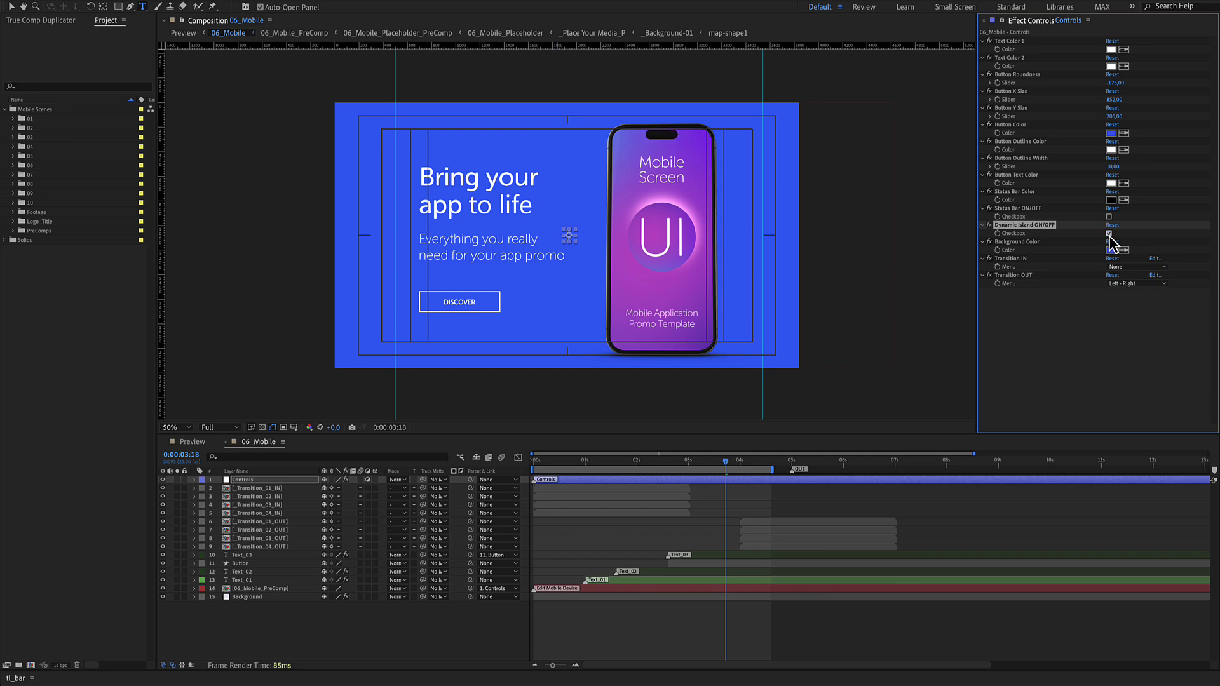
pyautogui.click(1061, 250)
pyautogui.click(1049, 245)
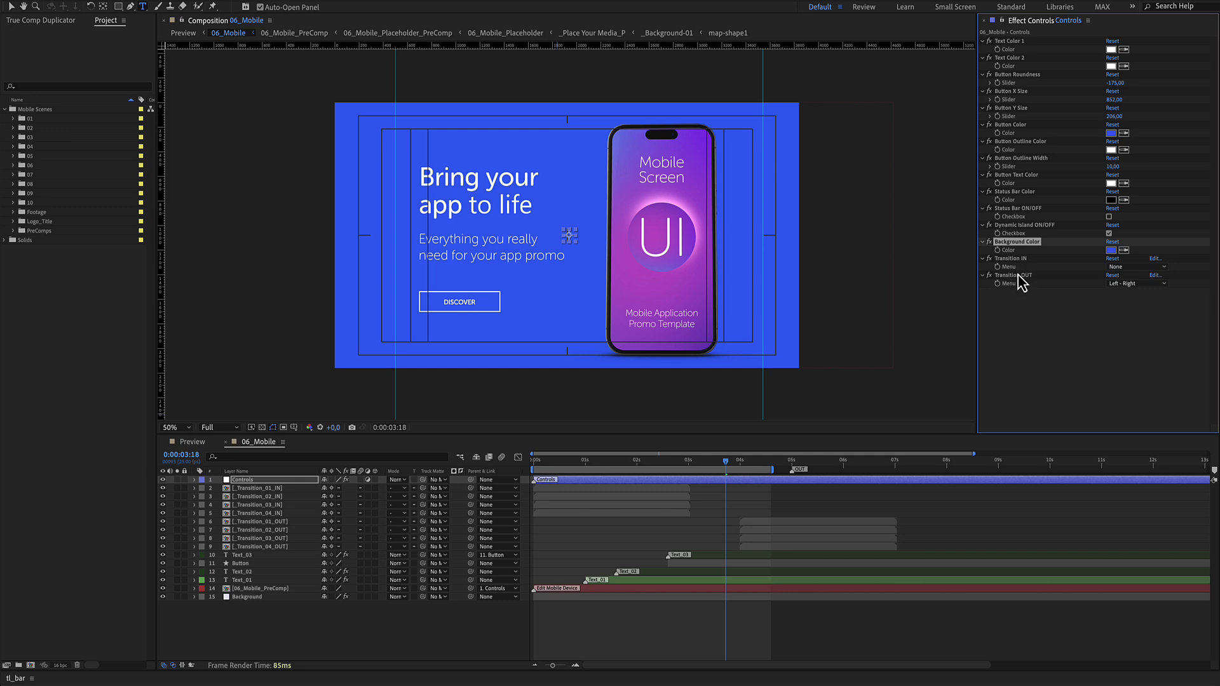
# Preview the intro while trying Transition IN as Left - Right and then Right - Left
pyautogui.moveTo(546, 463); pyautogui.dragTo(596, 467)
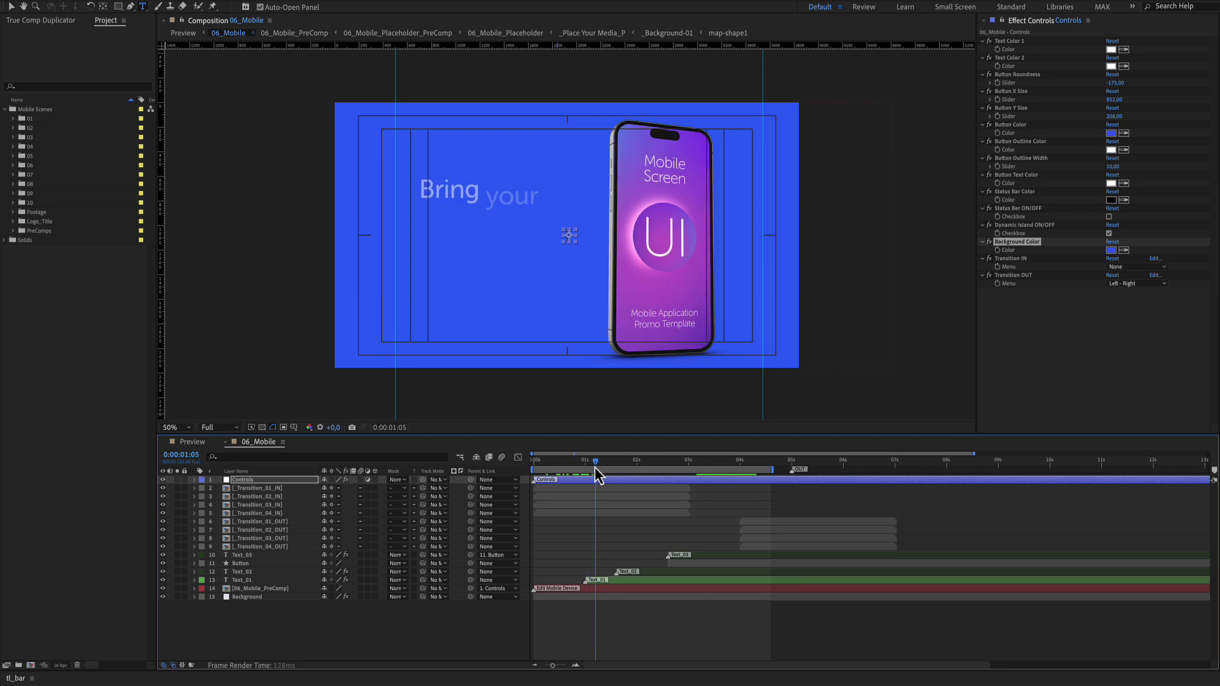
pyautogui.click(1130, 267)
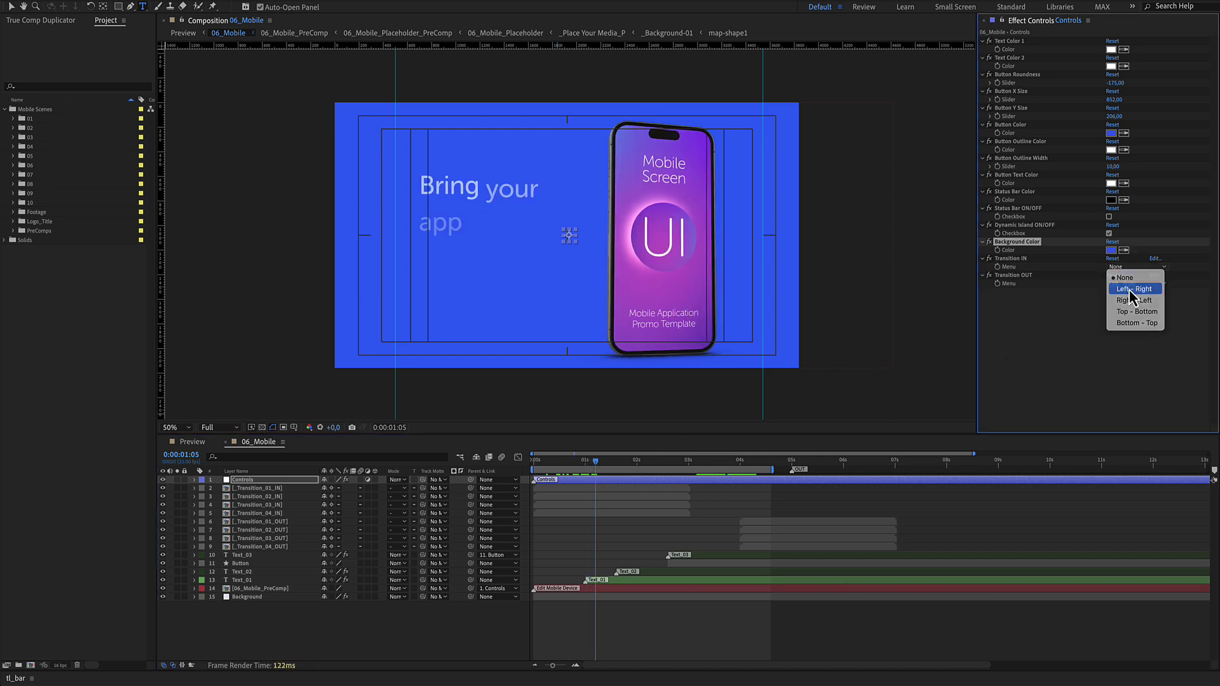
pyautogui.click(1133, 289)
pyautogui.moveTo(535, 462); pyautogui.dragTo(605, 469)
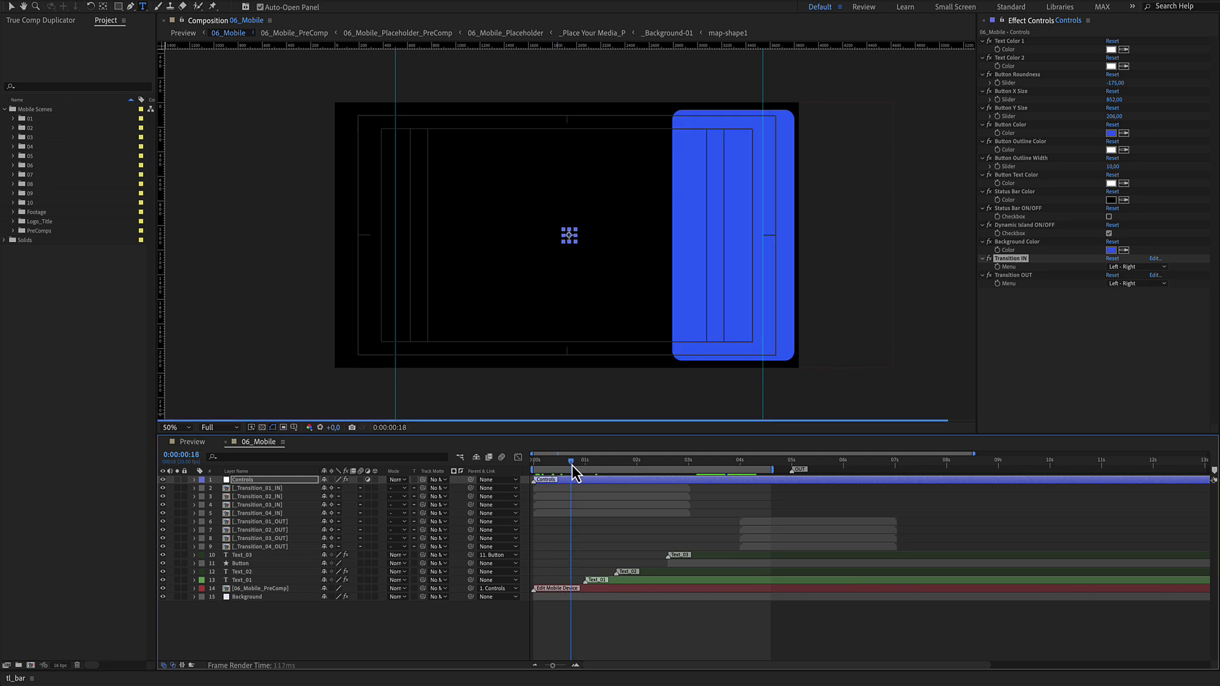
pyautogui.moveTo(640, 469); pyautogui.dragTo(643, 469)
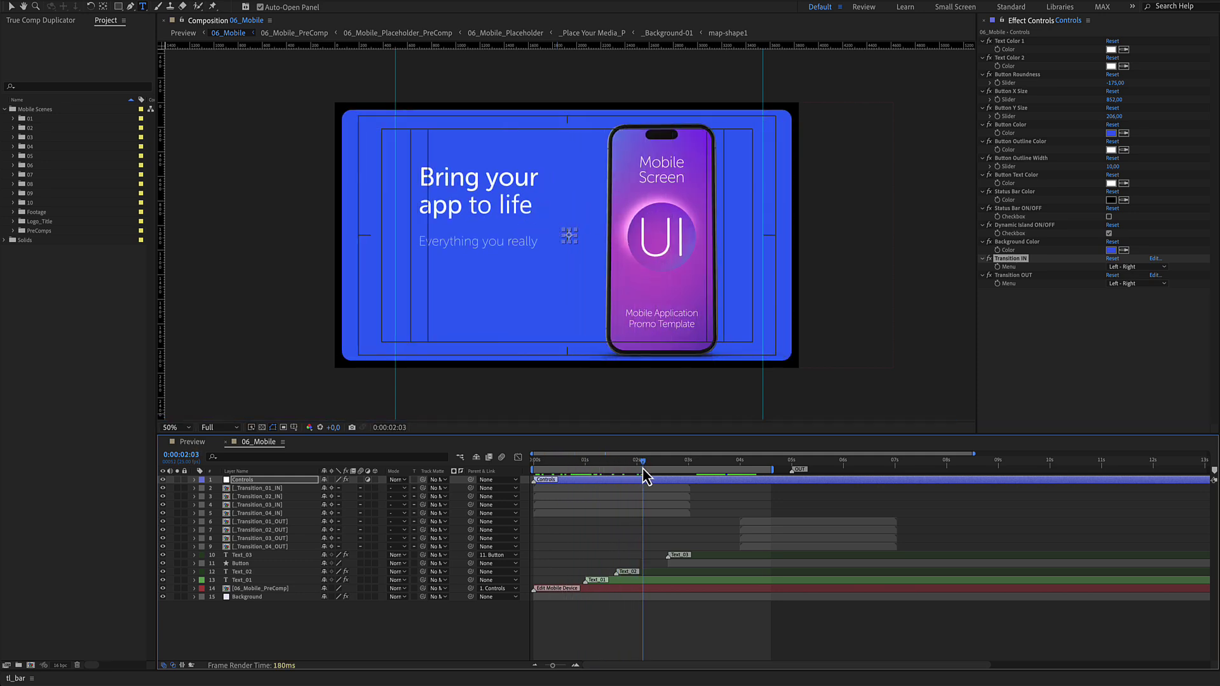
pyautogui.click(1151, 267)
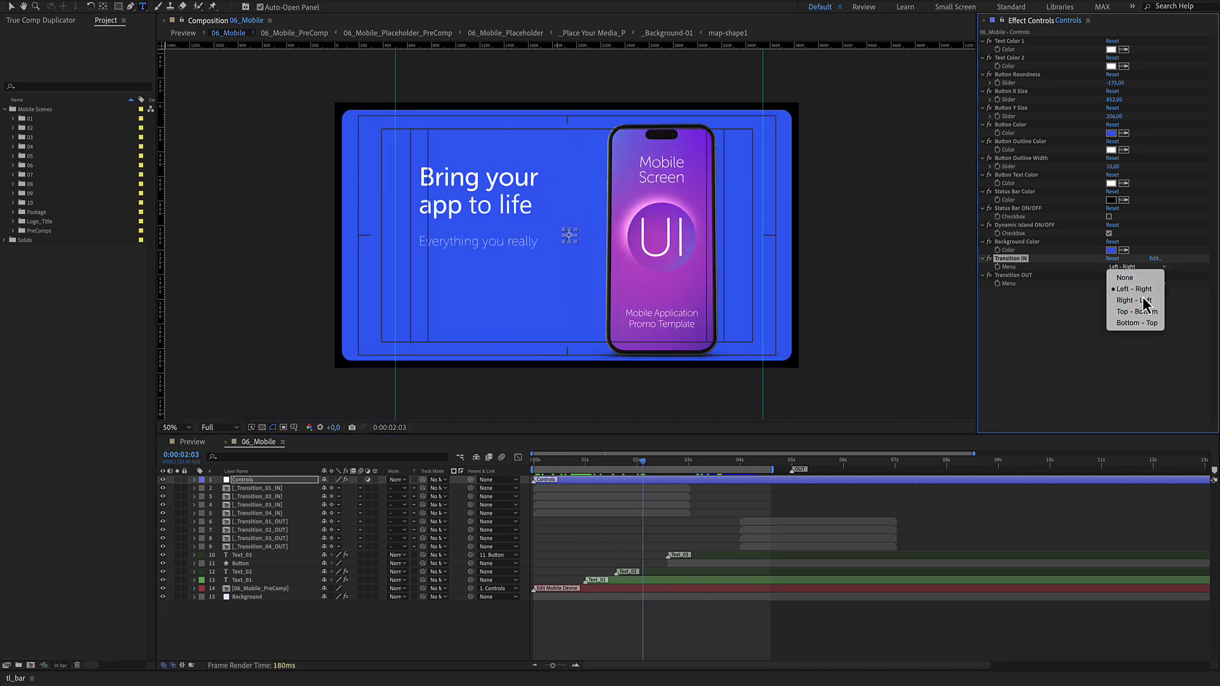
pyautogui.click(1134, 300)
pyautogui.moveTo(540, 464); pyautogui.dragTo(633, 469)
# Try Top - Bottom, then set Transition IN to Bottom - Top and scrub to preview it
pyautogui.click(1125, 267)
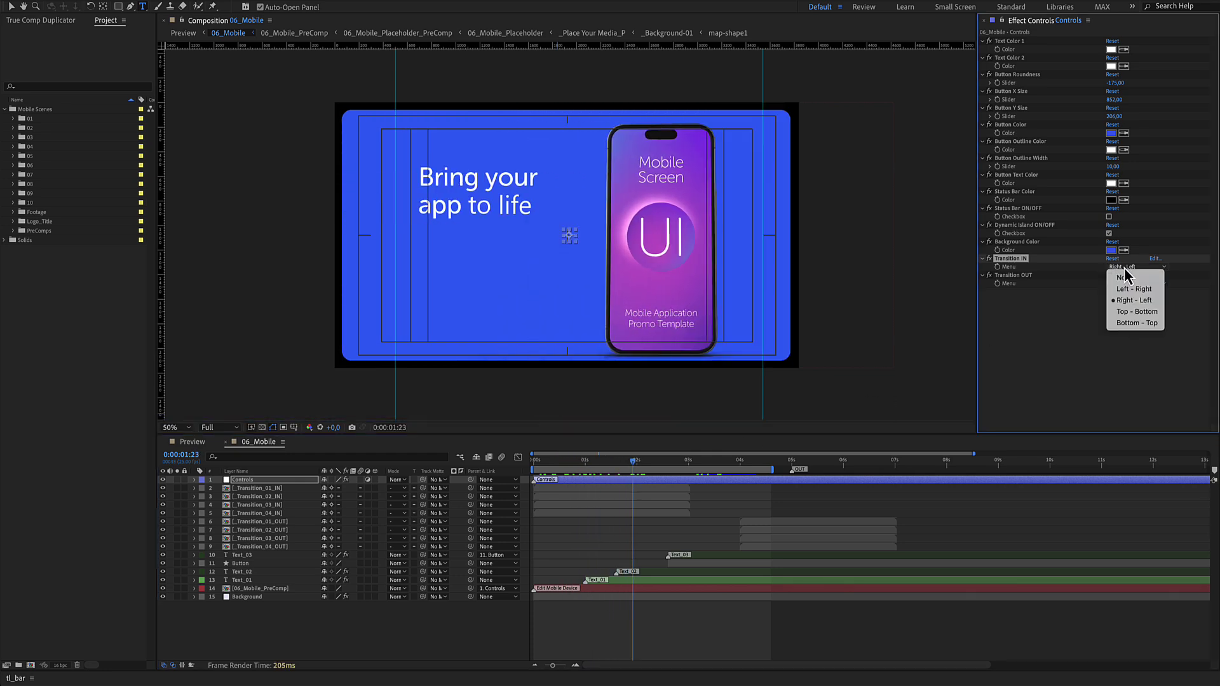
pyautogui.click(1134, 311)
pyautogui.moveTo(540, 465); pyautogui.dragTo(631, 467)
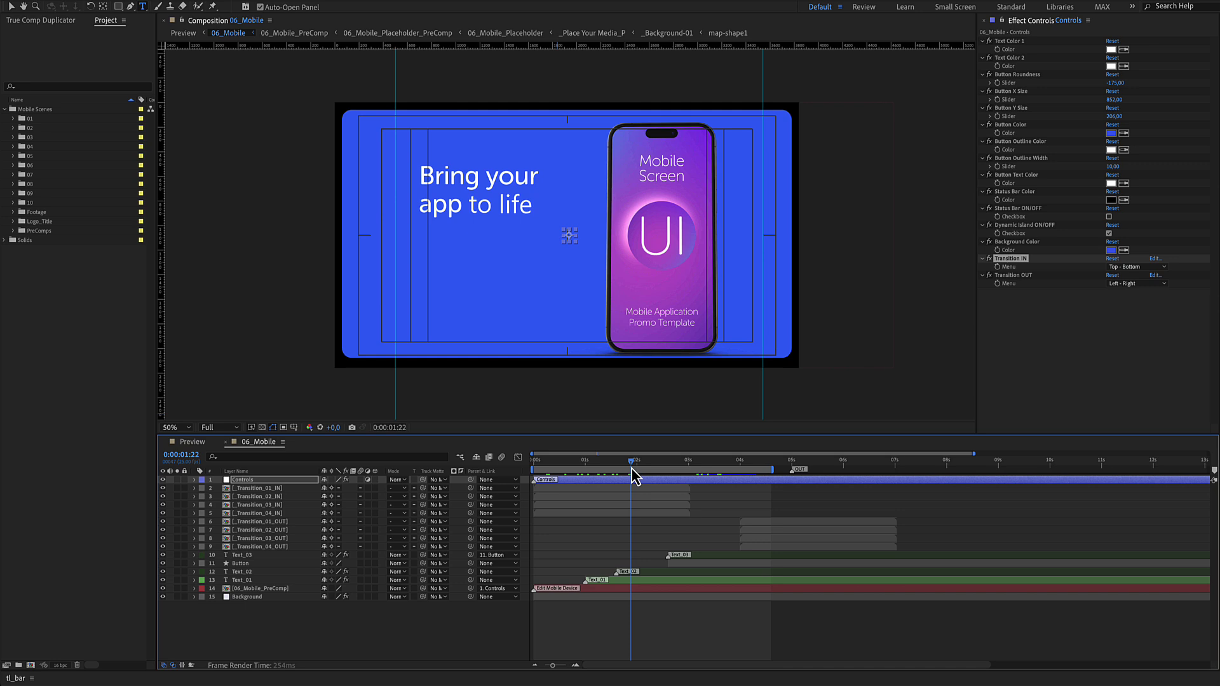
pyautogui.click(1132, 284)
pyautogui.click(1122, 268)
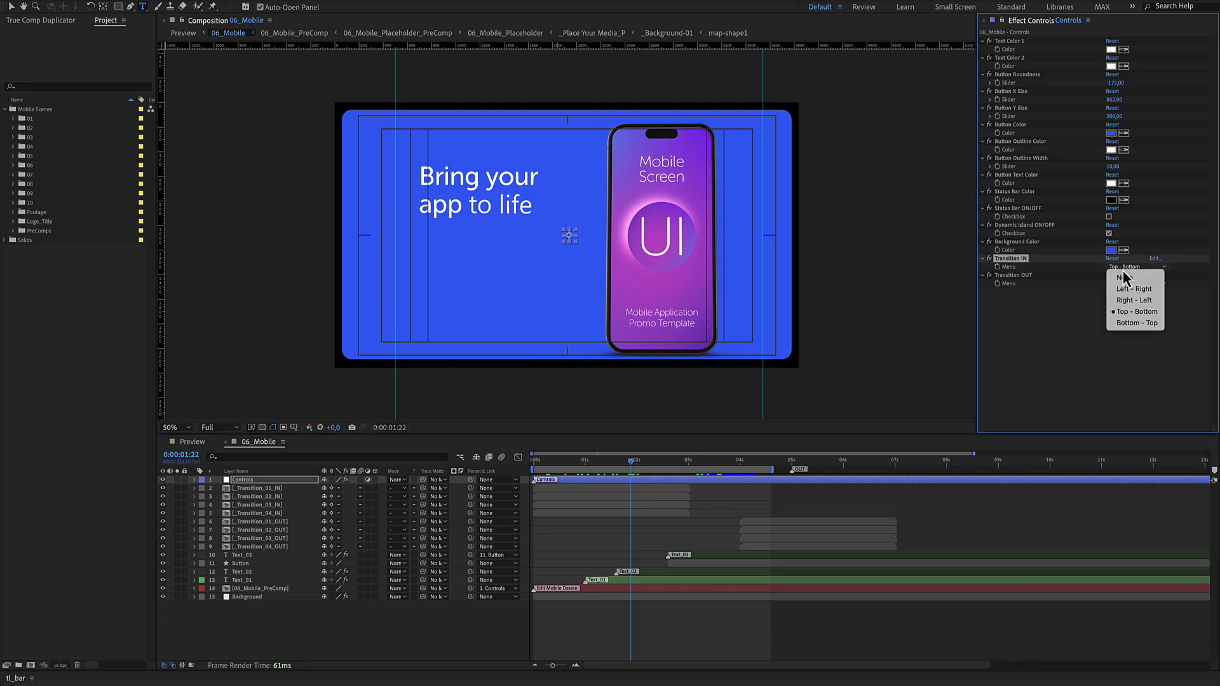
pyautogui.click(1126, 322)
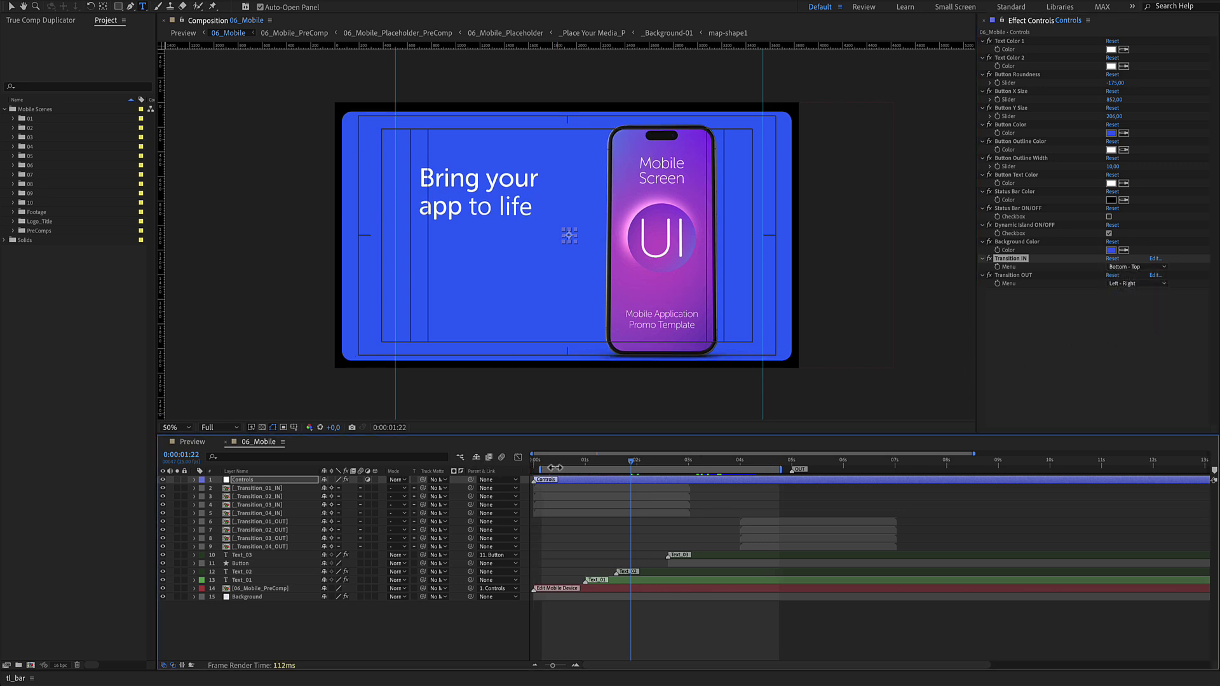
pyautogui.moveTo(545, 464); pyautogui.dragTo(758, 464)
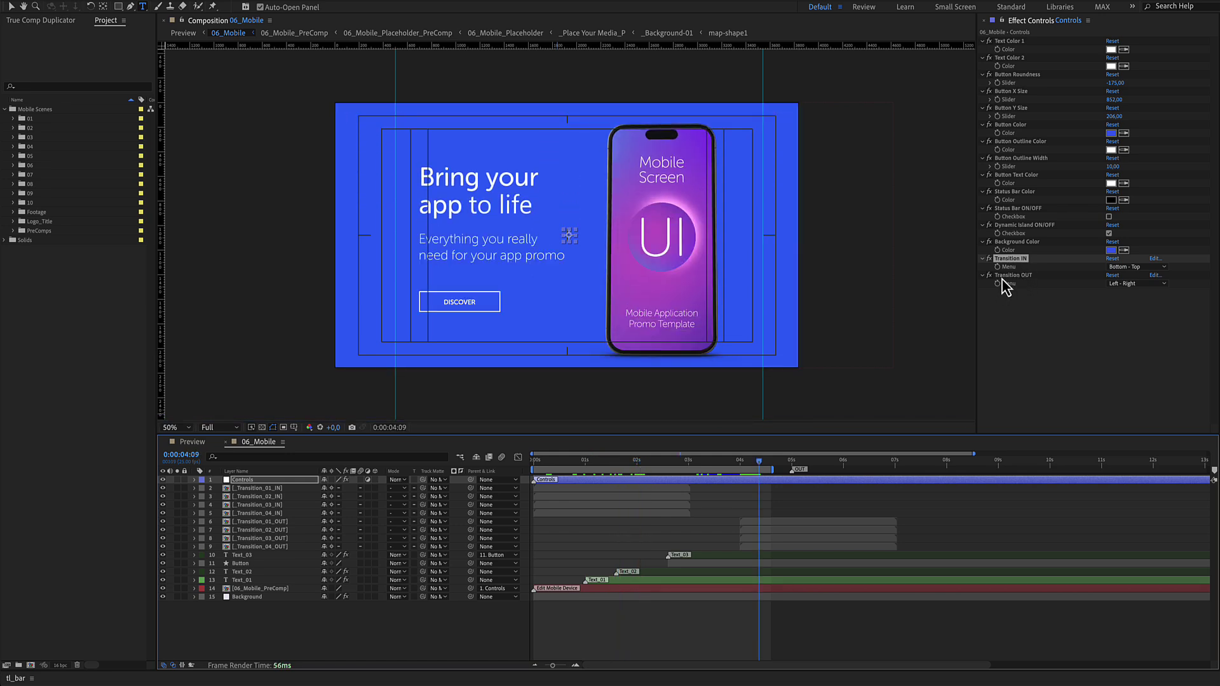
# Try Transition OUT as None and Left - Right, then settle on Right - Left, previewing each
pyautogui.click(1125, 284)
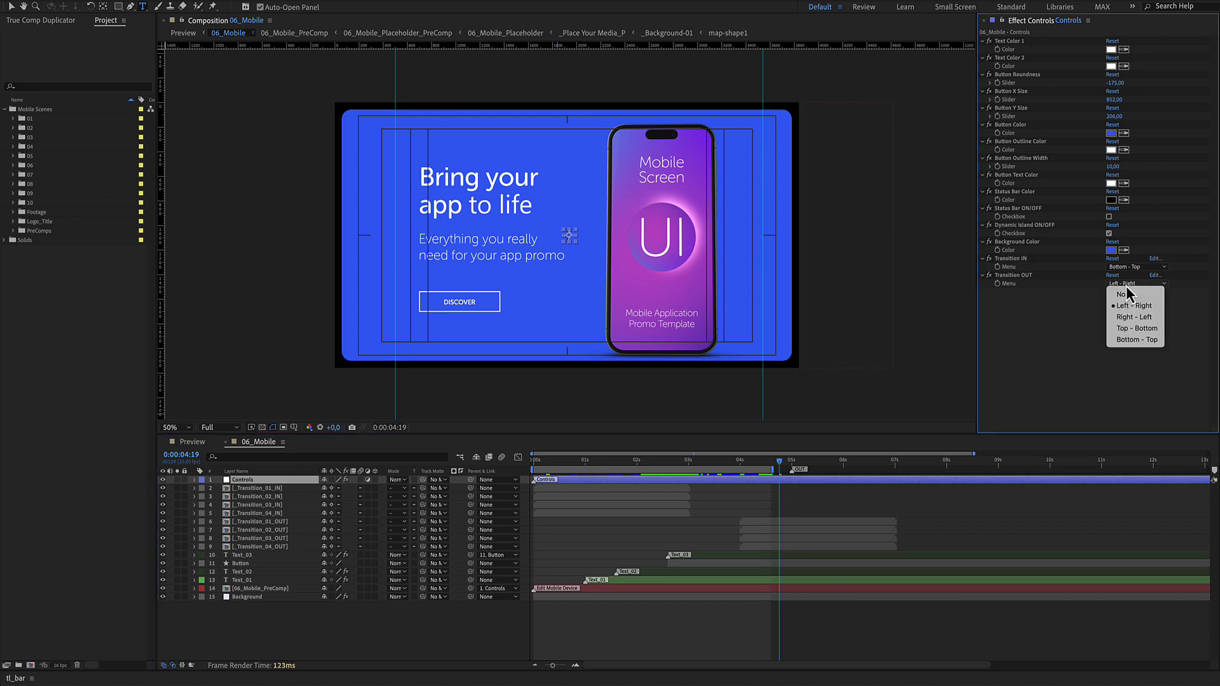
pyautogui.click(1127, 293)
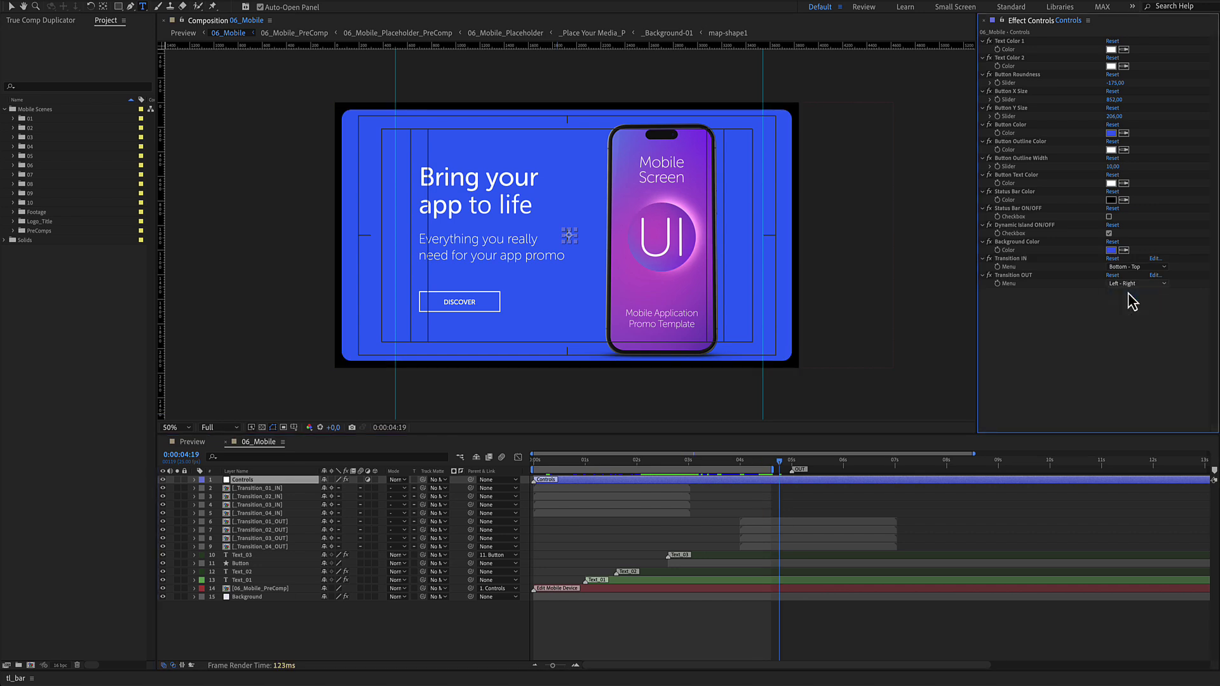
pyautogui.click(1129, 303)
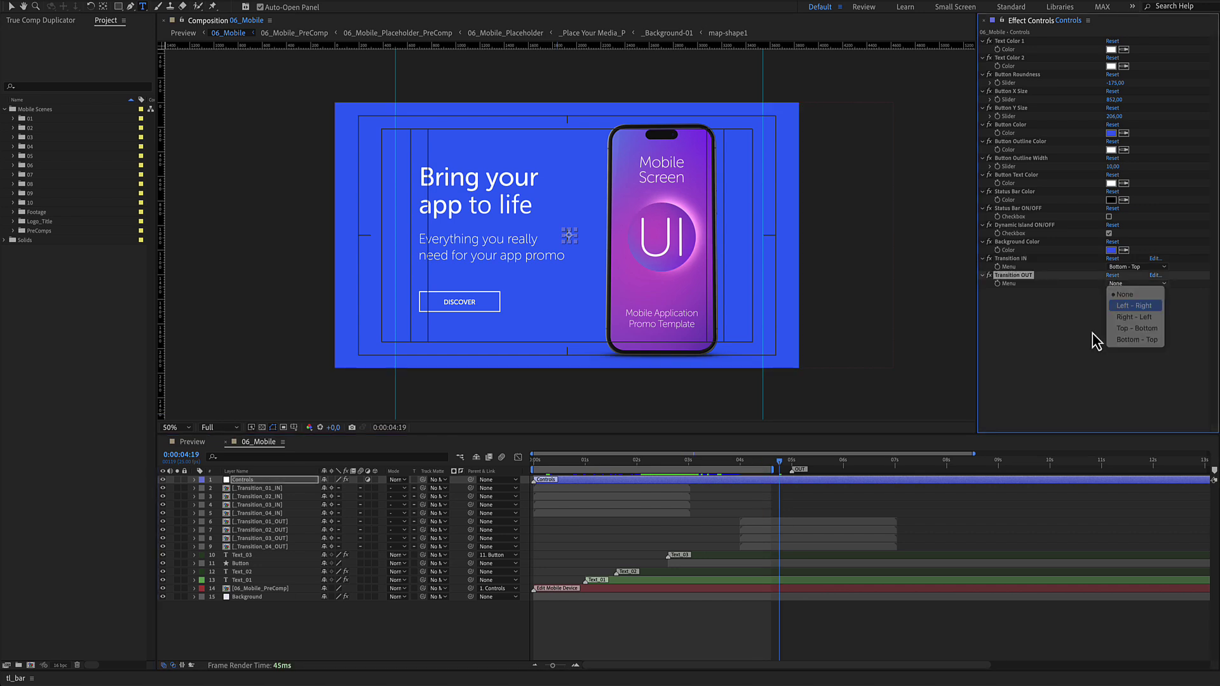
pyautogui.moveTo(817, 468); pyautogui.dragTo(811, 468)
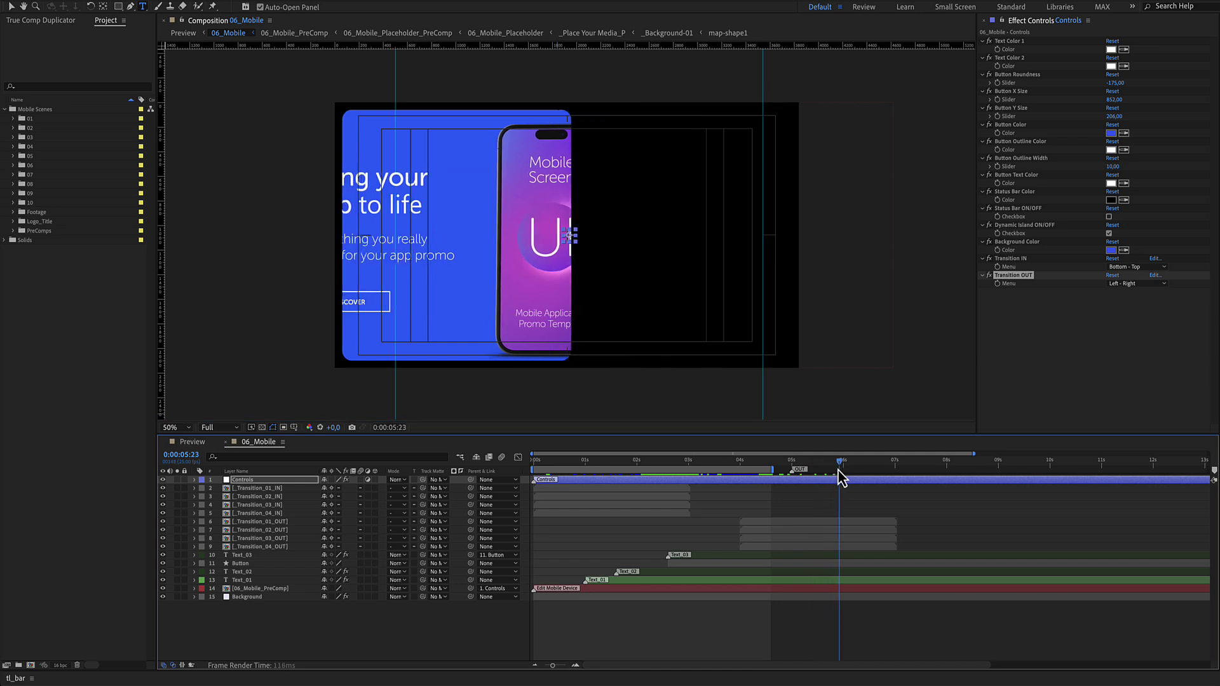
pyautogui.click(1127, 299)
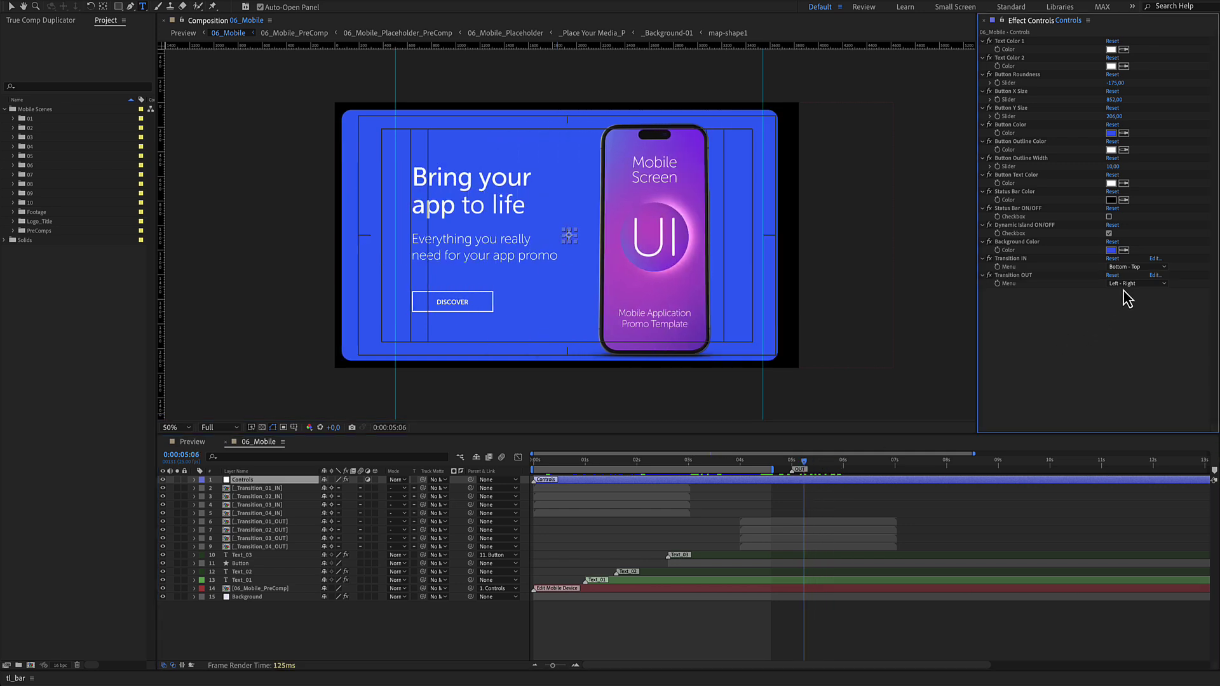
pyautogui.click(1124, 317)
pyautogui.moveTo(818, 462); pyautogui.dragTo(791, 470)
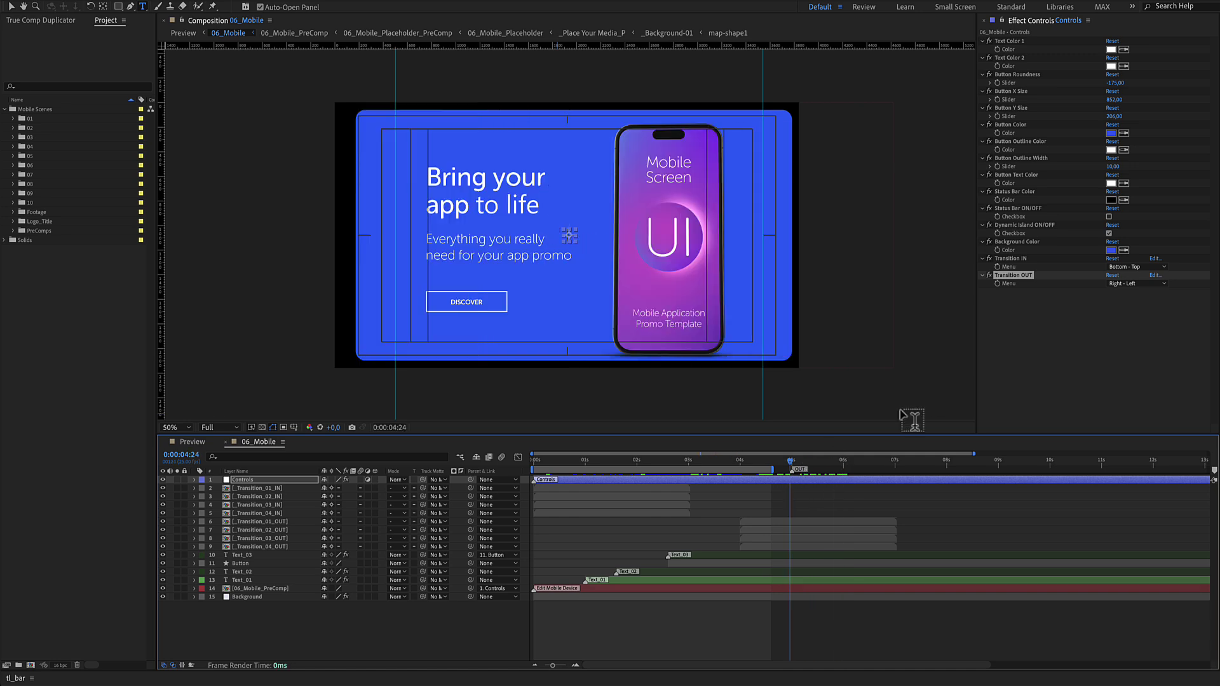
pyautogui.click(1137, 283)
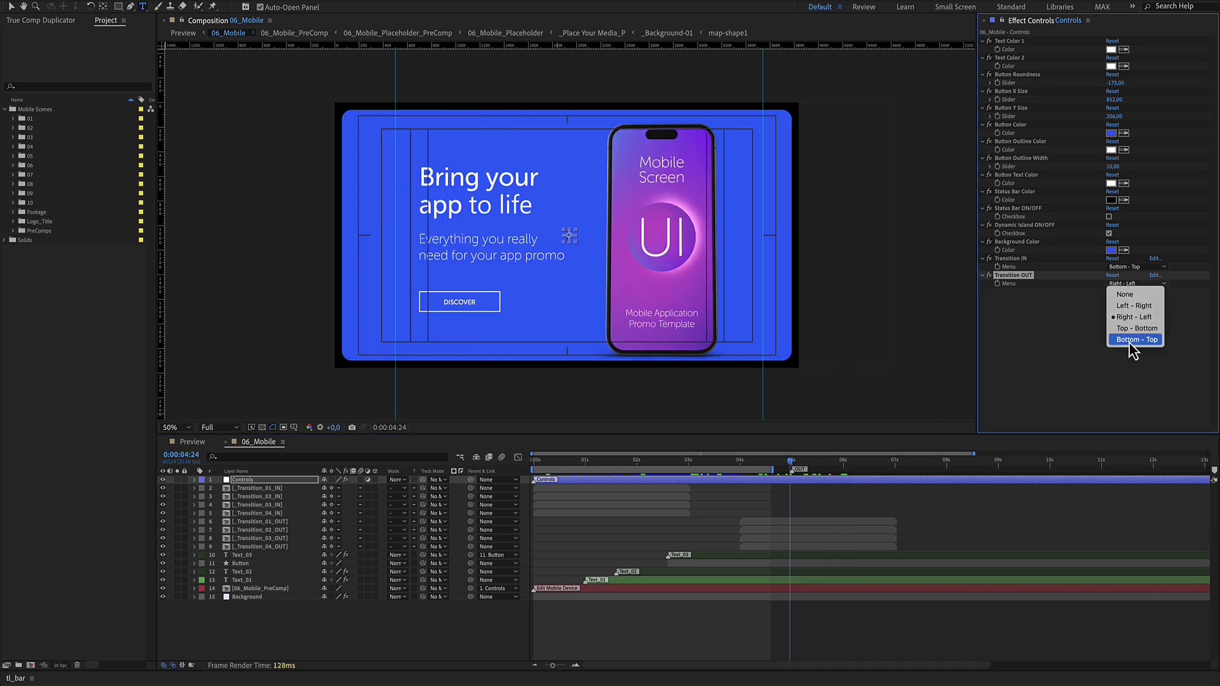
pyautogui.click(1045, 354)
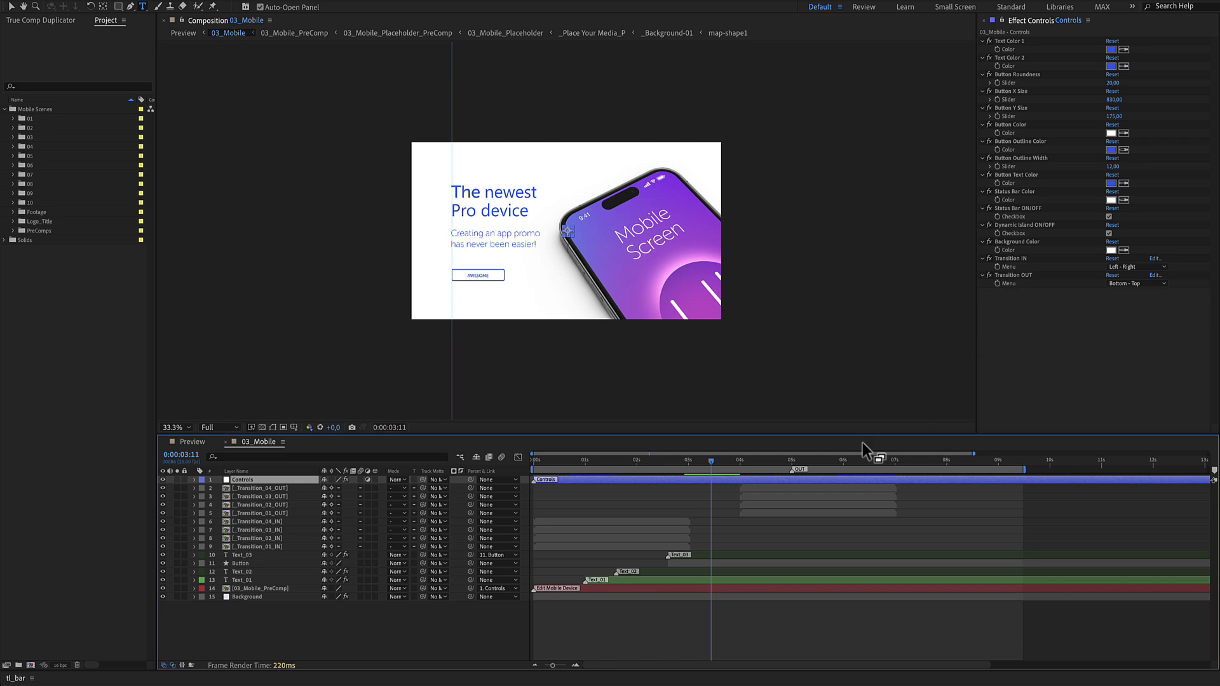
# Check the 03_Mobile text layers and 03_Mobile_PreComp's nested placeholder comps, then close them
pyautogui.click(699, 556)
pyautogui.click(691, 571)
pyautogui.click(677, 580)
pyautogui.click(665, 589)
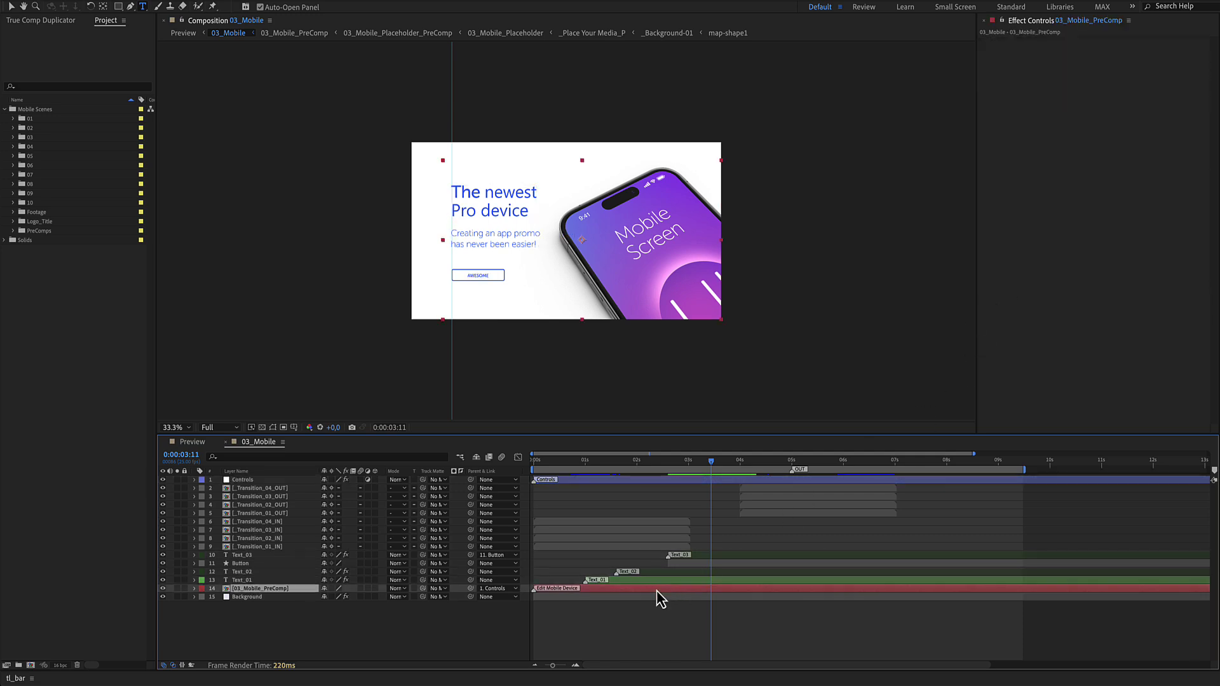
pyautogui.doubleClick(657, 589)
pyautogui.doubleClick(662, 507)
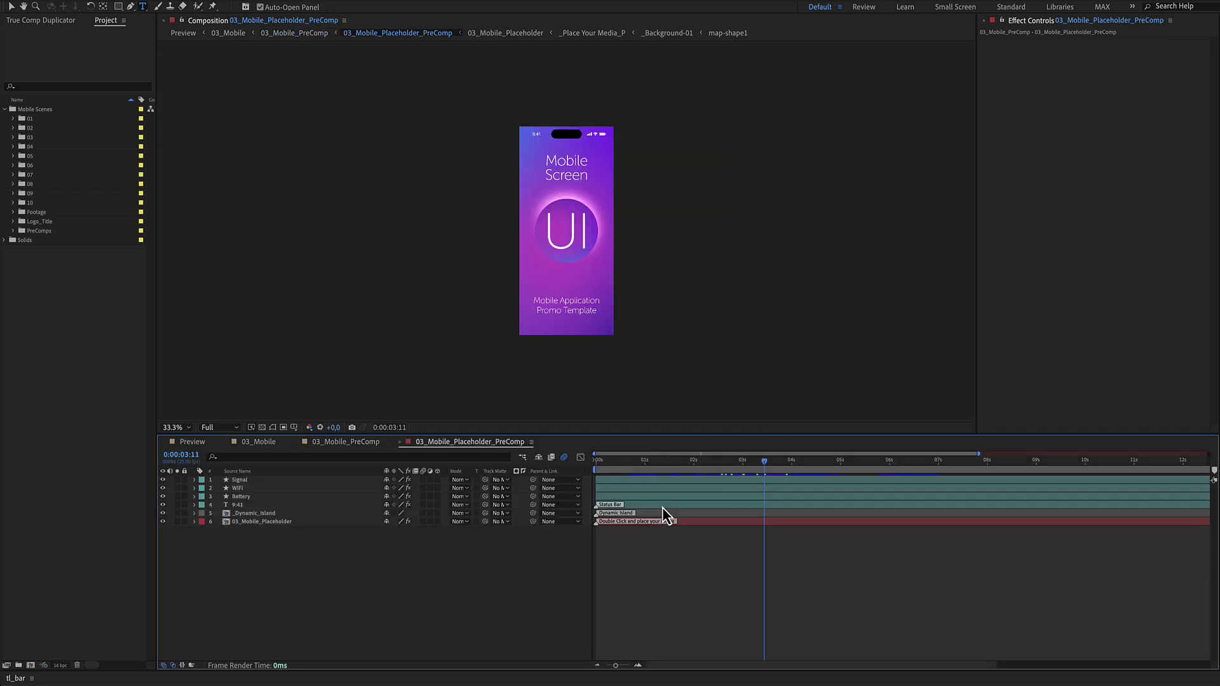
pyautogui.doubleClick(697, 522)
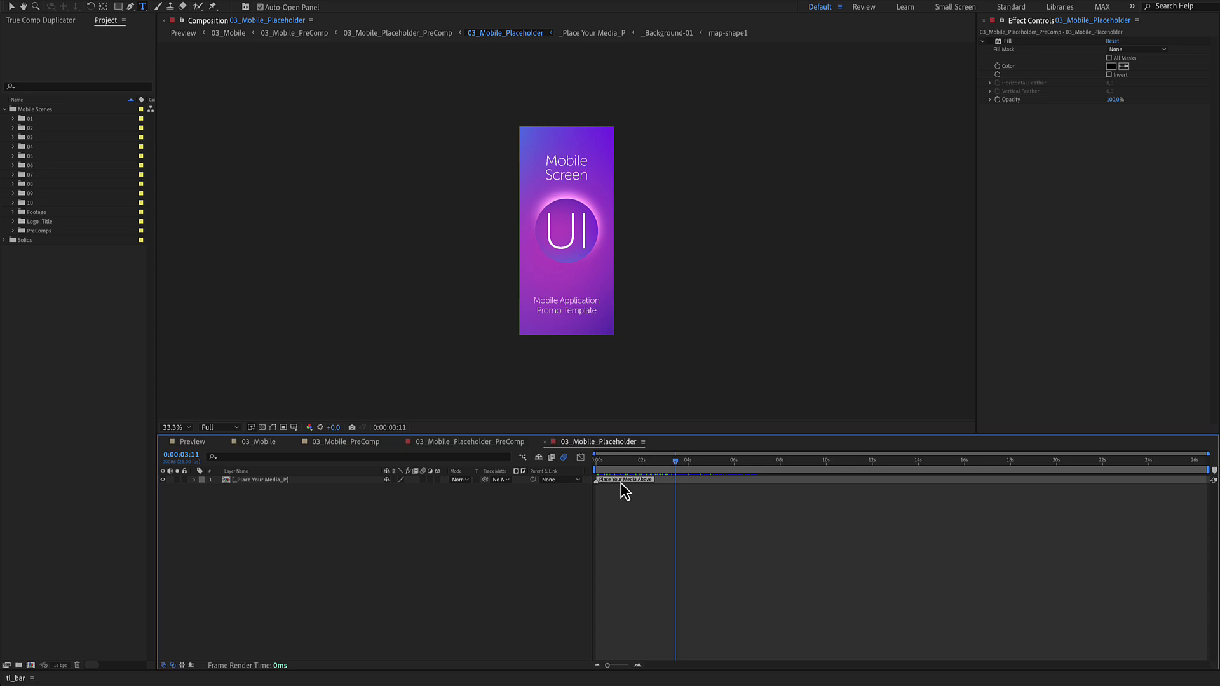
pyautogui.click(545, 442)
pyautogui.click(399, 442)
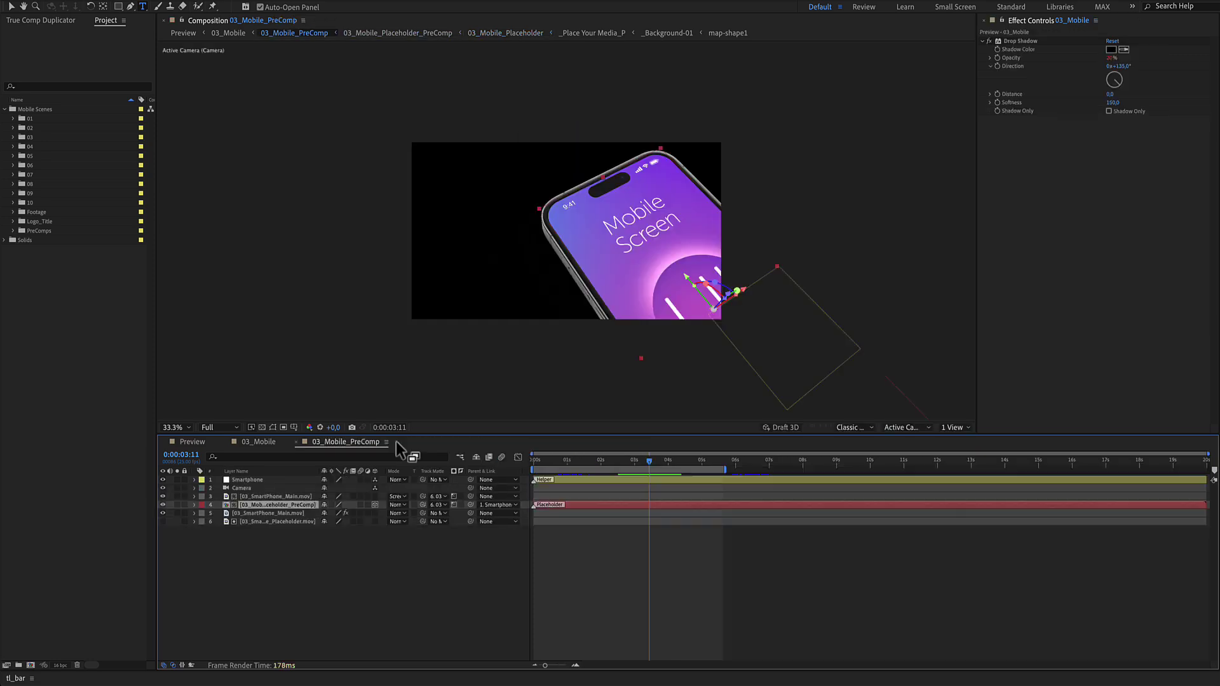
pyautogui.click(296, 441)
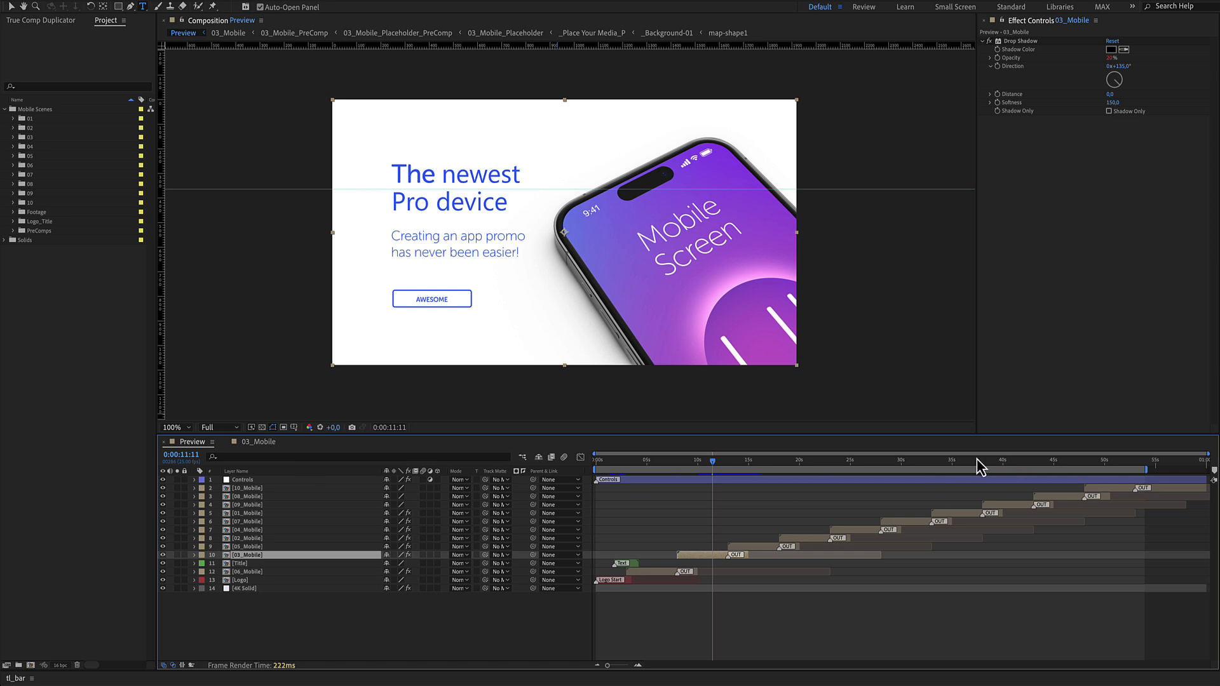
# Scrub through the full preview, check the 04_Mobile scene's Controls, then return to Preview
pyautogui.moveTo(733, 460)
pyautogui.mouseDown()
pyautogui.moveTo(819, 475)
pyautogui.moveTo(890, 469)
pyautogui.mouseUp()
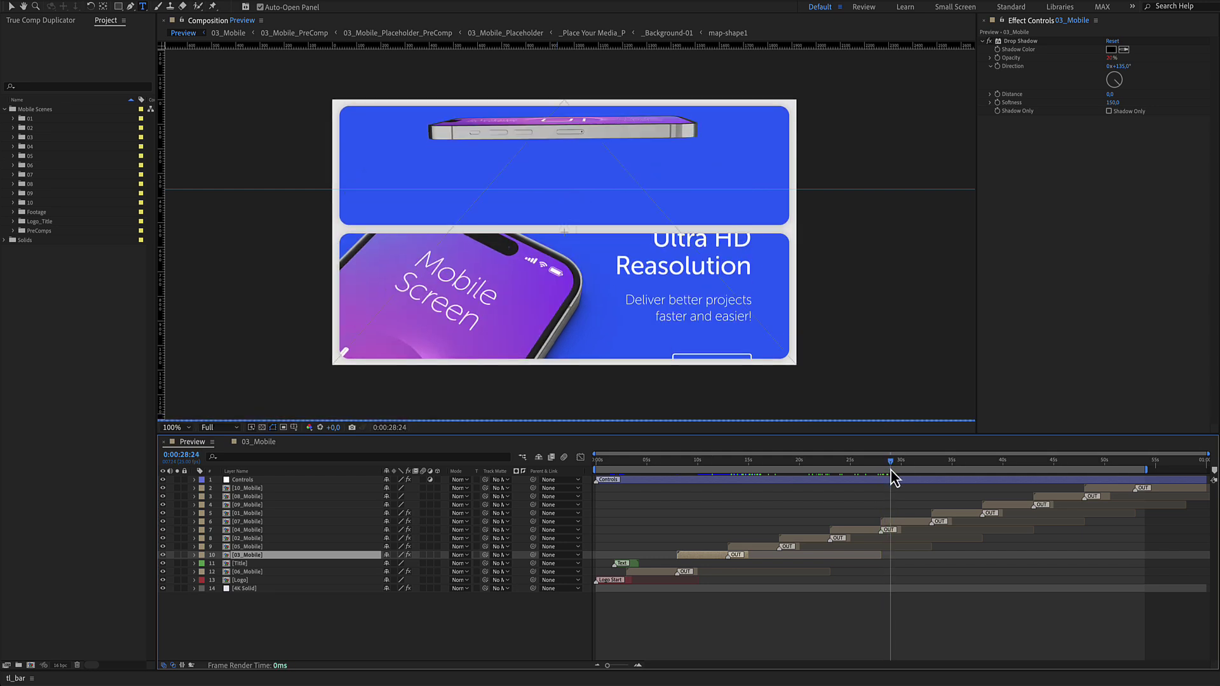
pyautogui.click(856, 530)
pyautogui.doubleClick(874, 530)
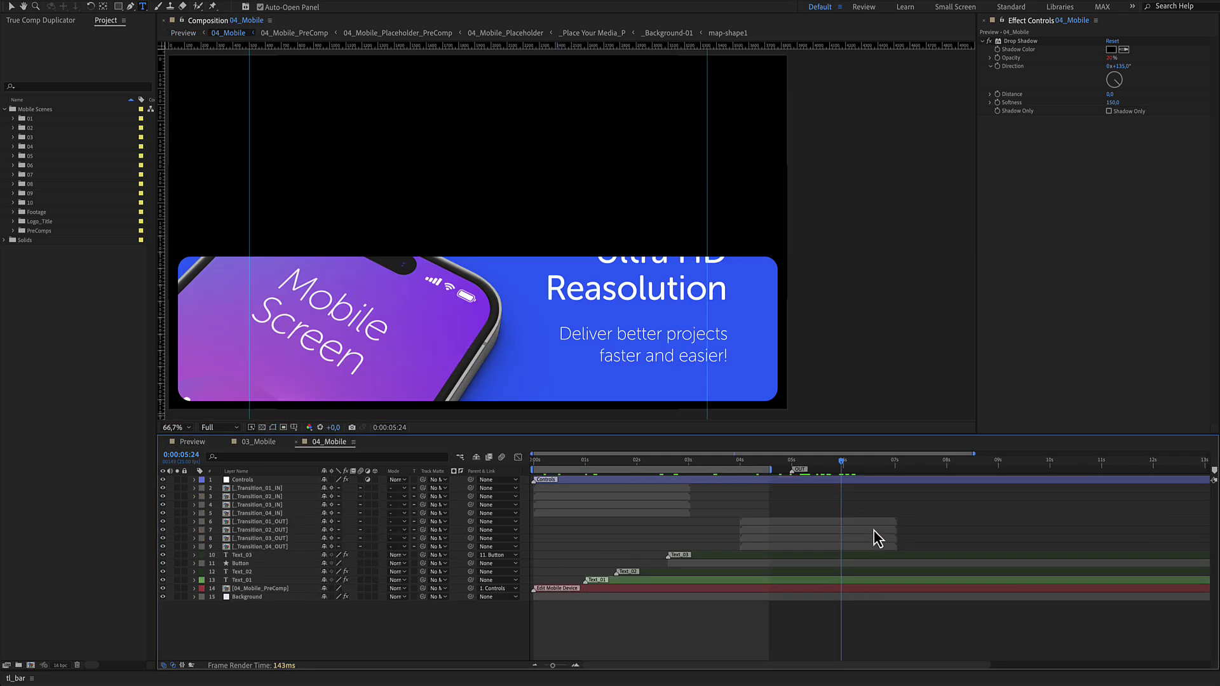
pyautogui.click(858, 481)
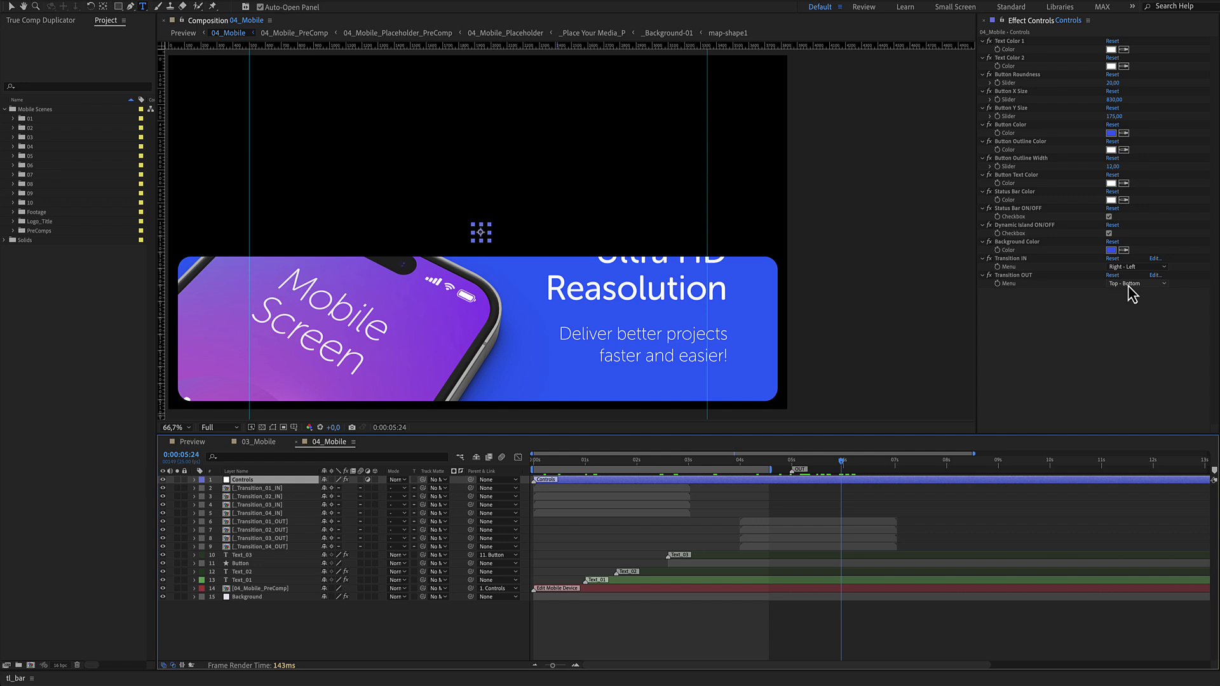
pyautogui.click(212, 440)
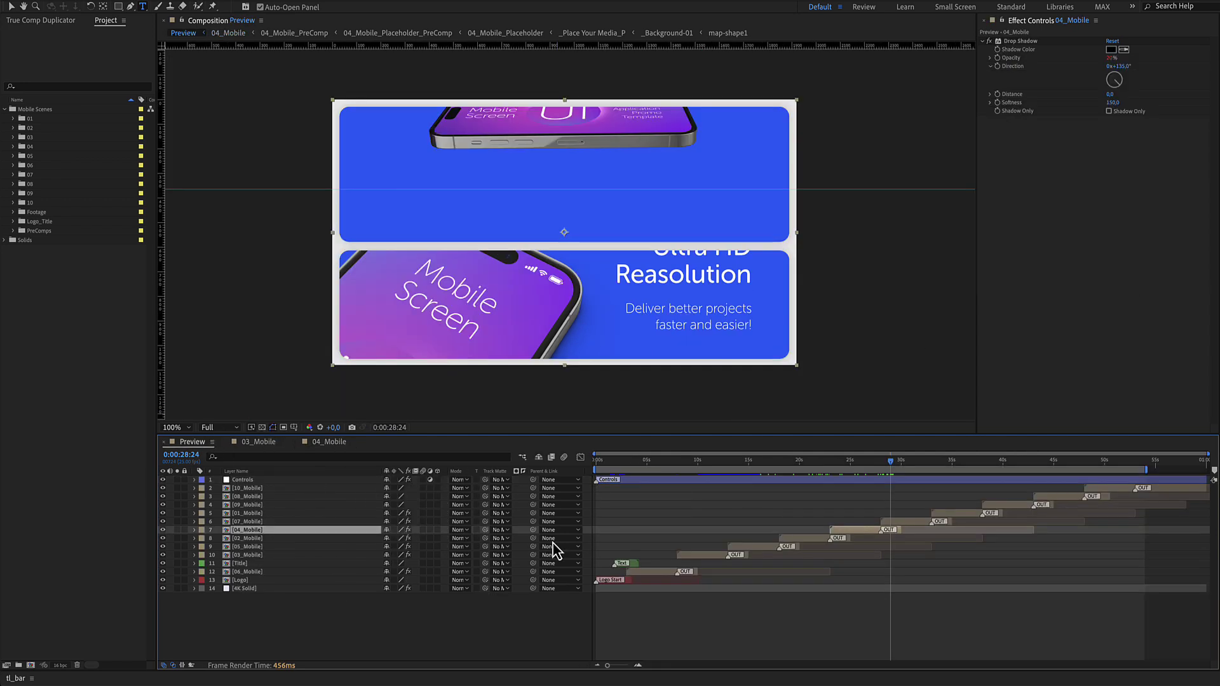
# Open the 07_Mobile scene and view its Controls transition settings
pyautogui.click(906, 523)
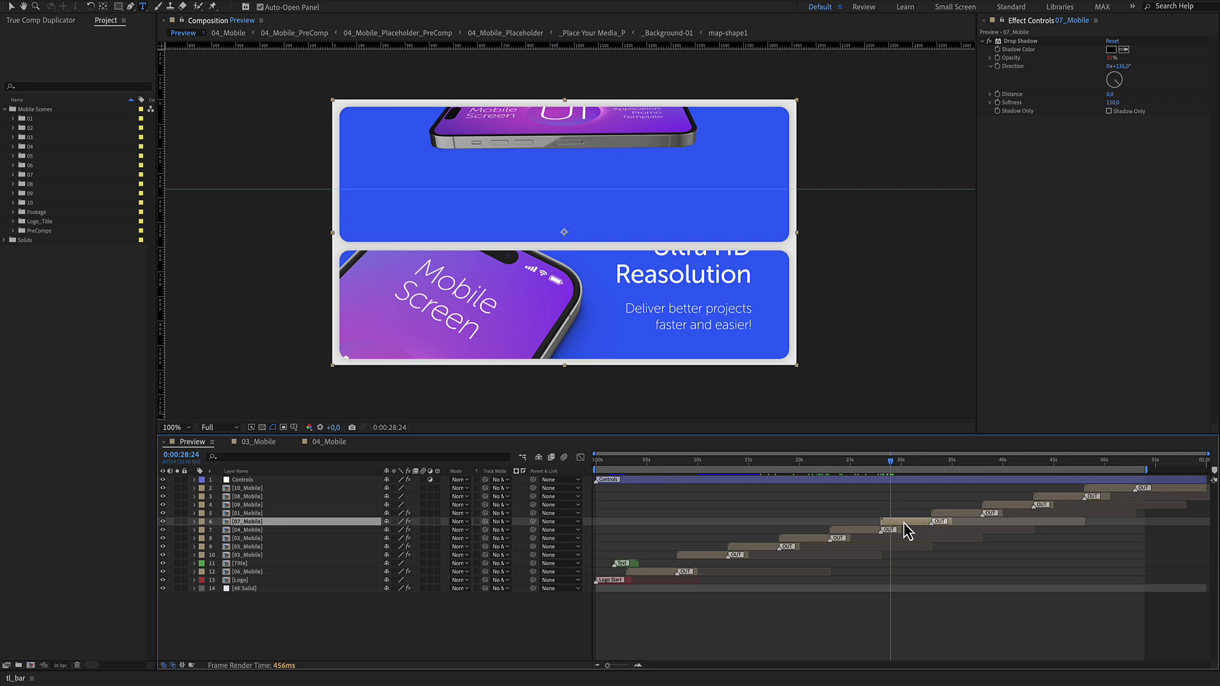
pyautogui.doubleClick(906, 523)
pyautogui.click(954, 481)
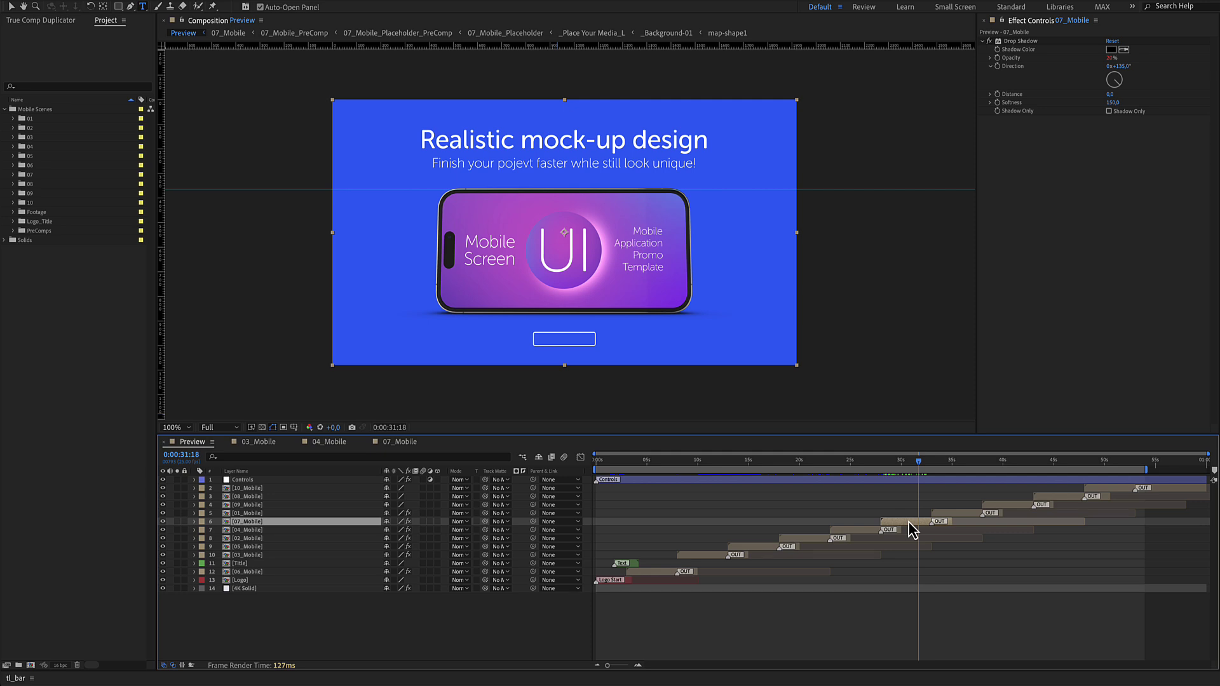
pyautogui.doubleClick(908, 522)
pyautogui.click(1137, 266)
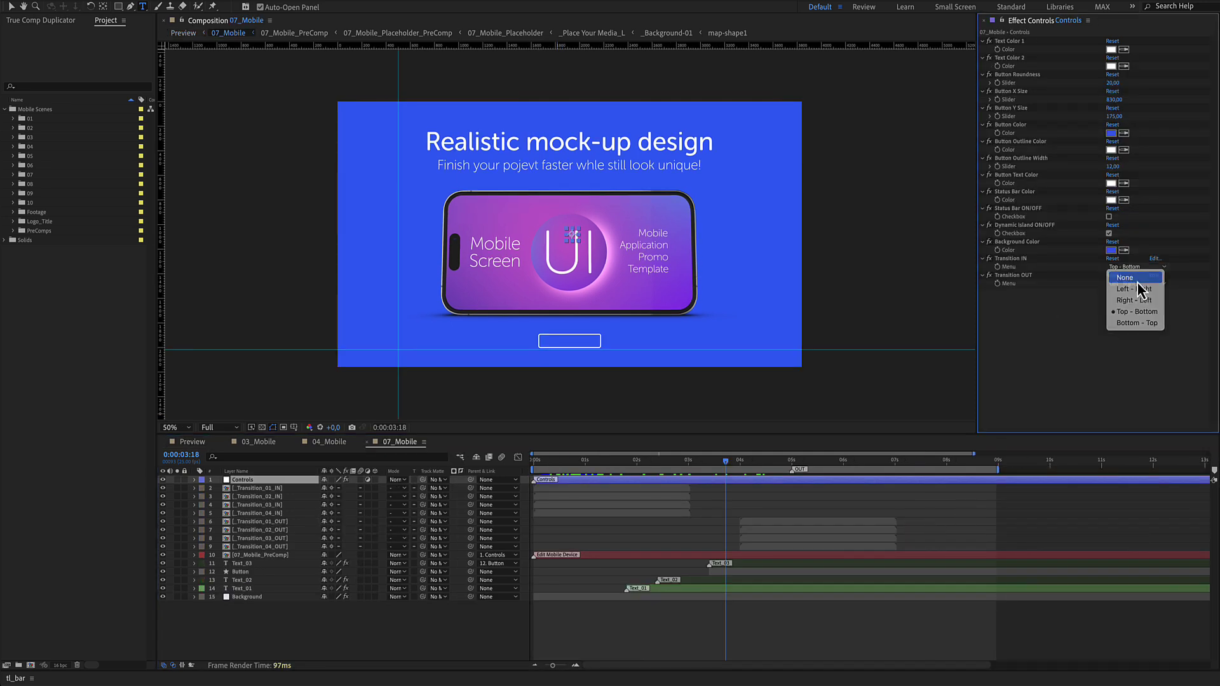
# Set both Transition IN and Transition OUT menus of the 07_Mobile Controls layer to None
pyautogui.click(1121, 275)
pyautogui.click(1123, 284)
pyautogui.click(1121, 295)
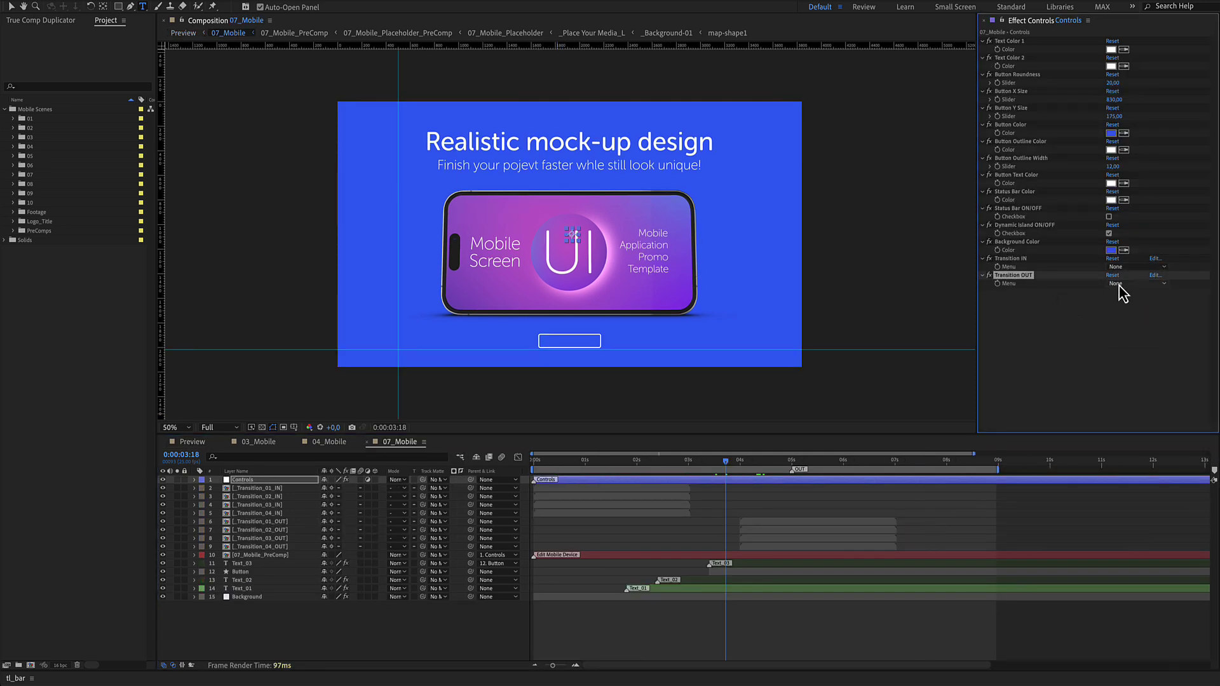